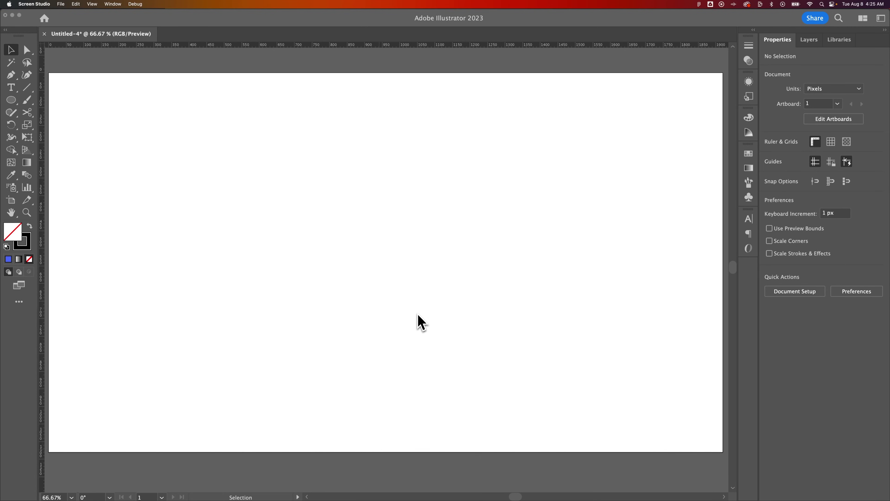
Set the fill colour to bright blue #226df2 and the stroke to None
double_click(12, 231)
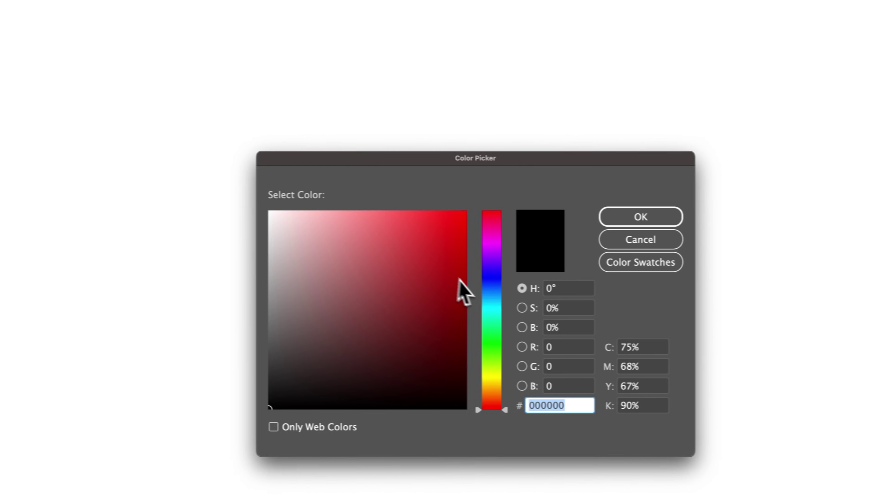
left_click(610, 293)
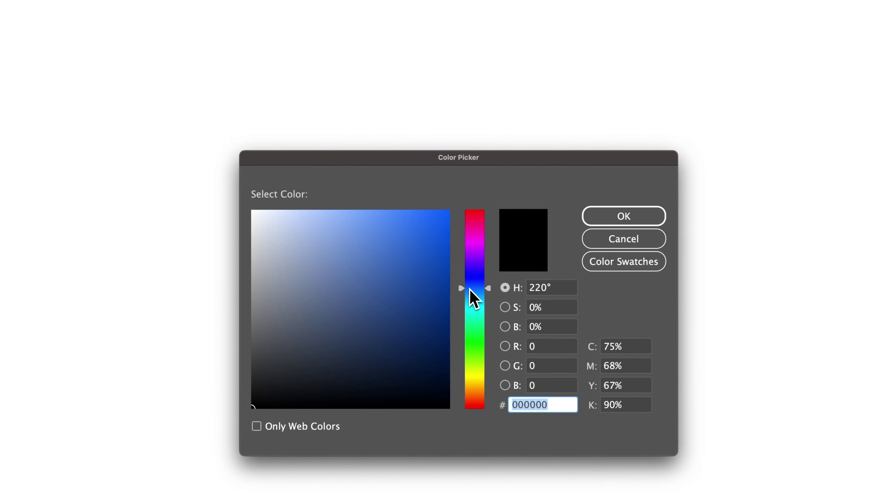
left_click(580, 278)
left_click(557, 225)
left_click(617, 227)
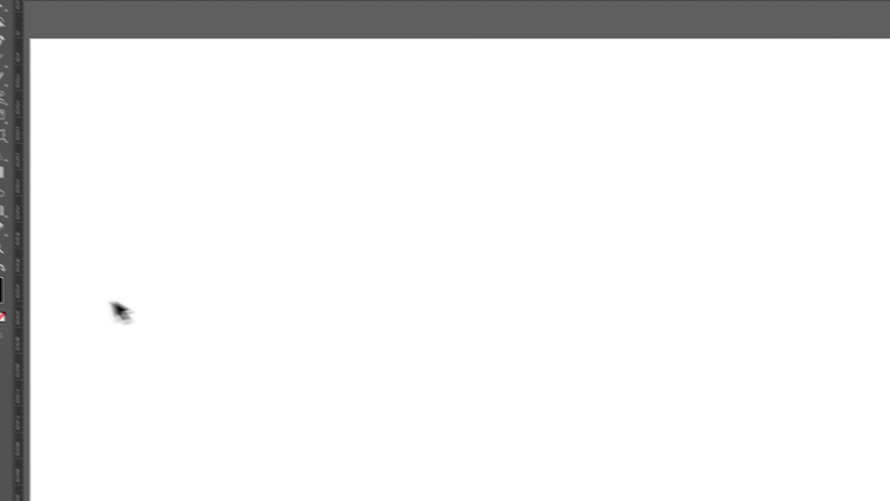
left_click(39, 314)
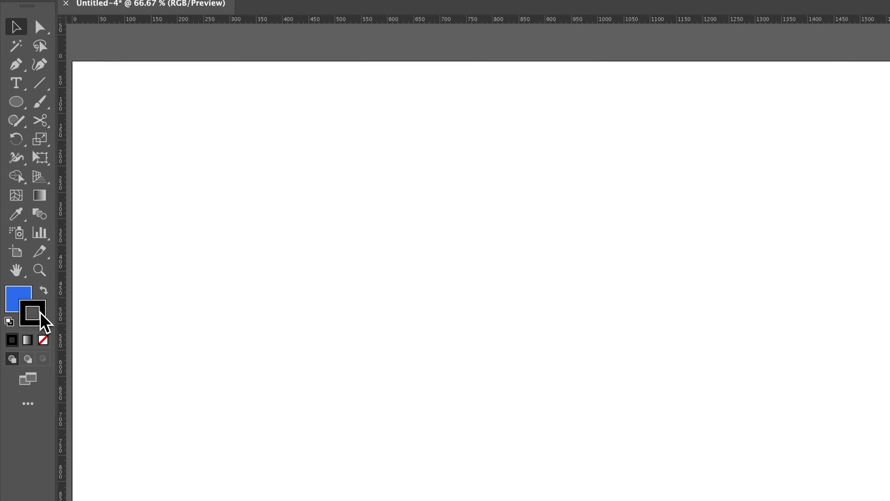
left_click(43, 341)
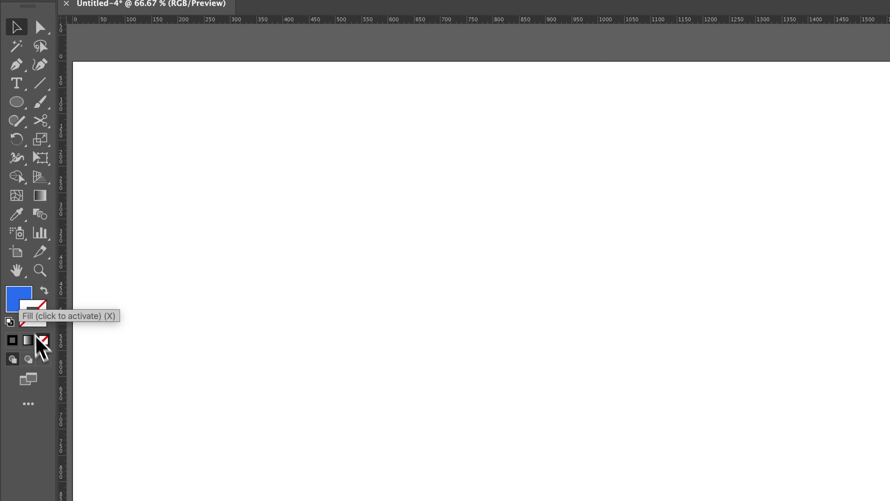
left_click(22, 298)
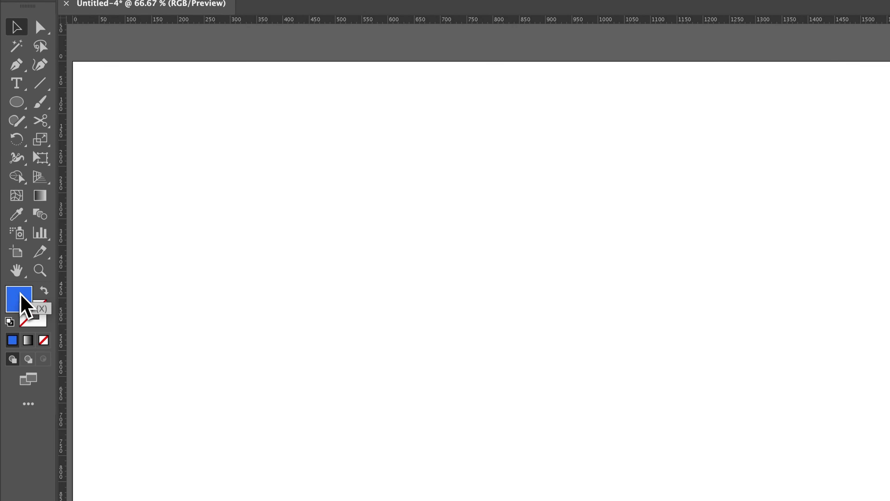
Draw a perfect blue circle about 603 px wide with the Ellipse tool
left_click(20, 103)
left_click_drag(254, 159, 722, 500)
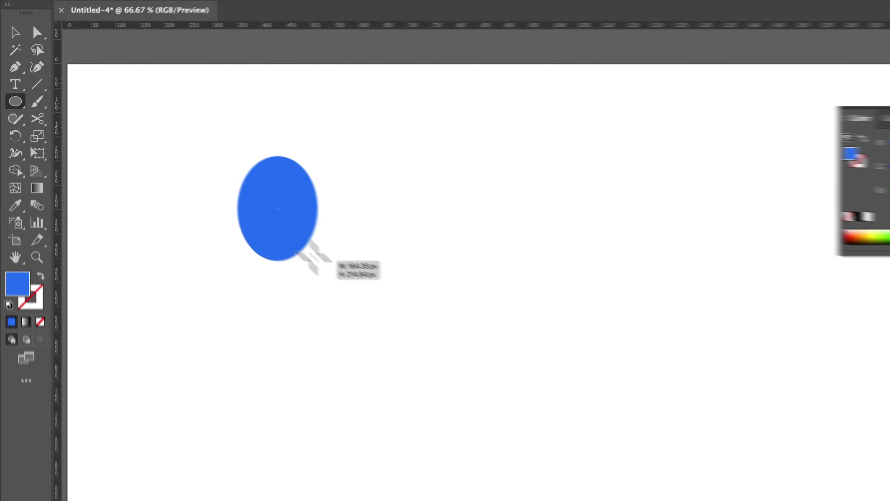
left_click_drag(484, 395, 384, 336)
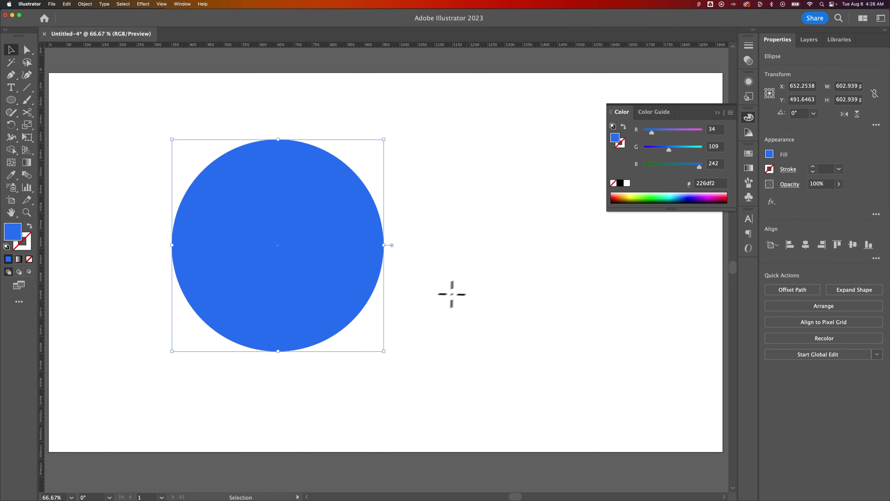
Close the Color panel and draw a vertical line about 858 px long right of the circle
left_click(716, 112)
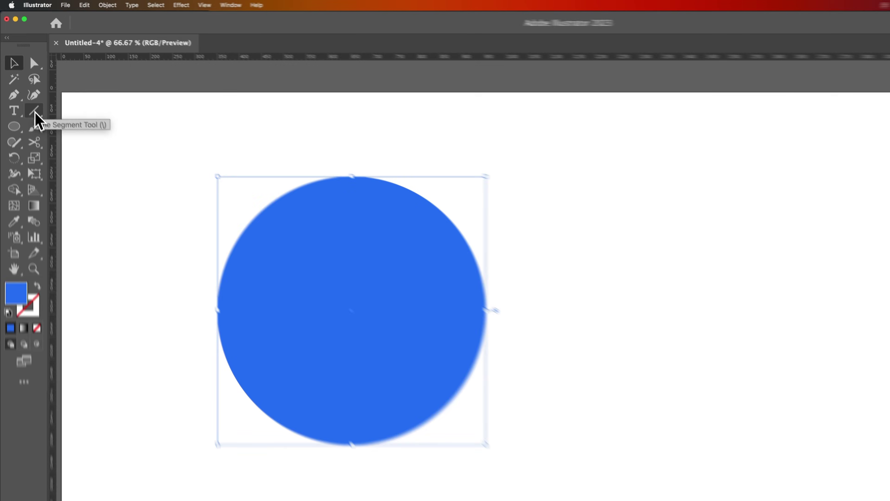
left_click(27, 88)
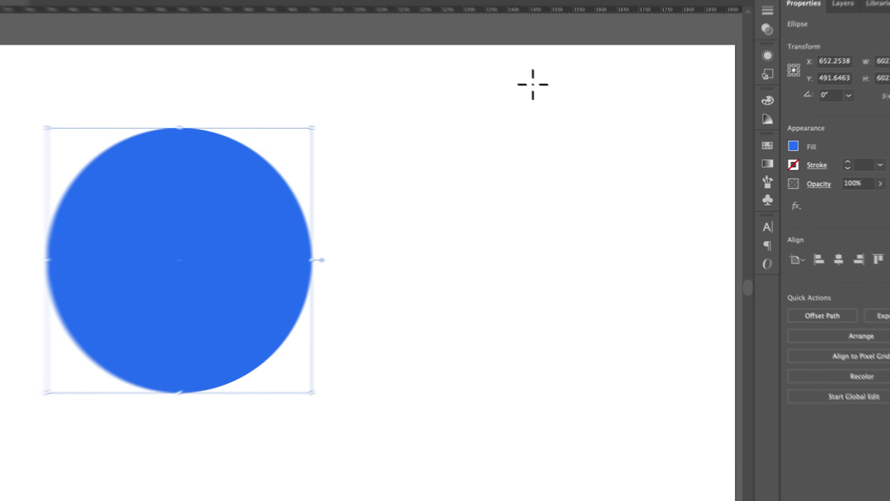
left_click_drag(559, 106, 560, 329)
left_click_drag(503, 396, 506, 500)
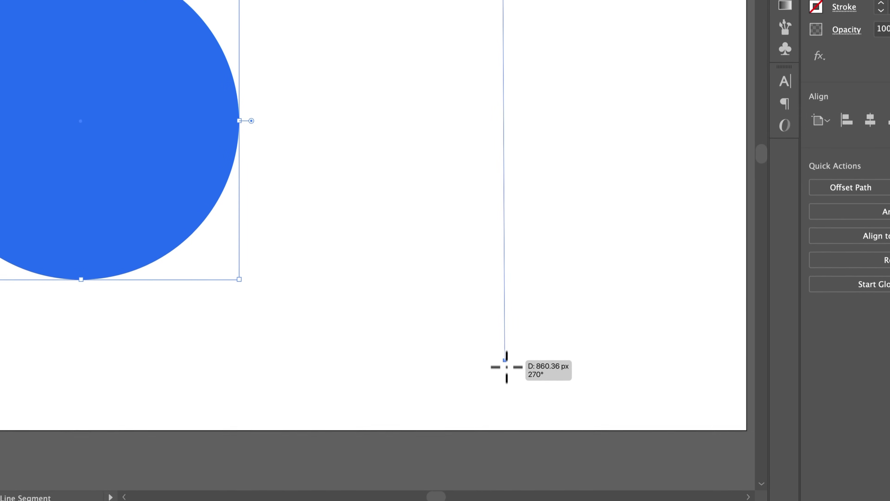
left_click_drag(506, 348, 503, 361)
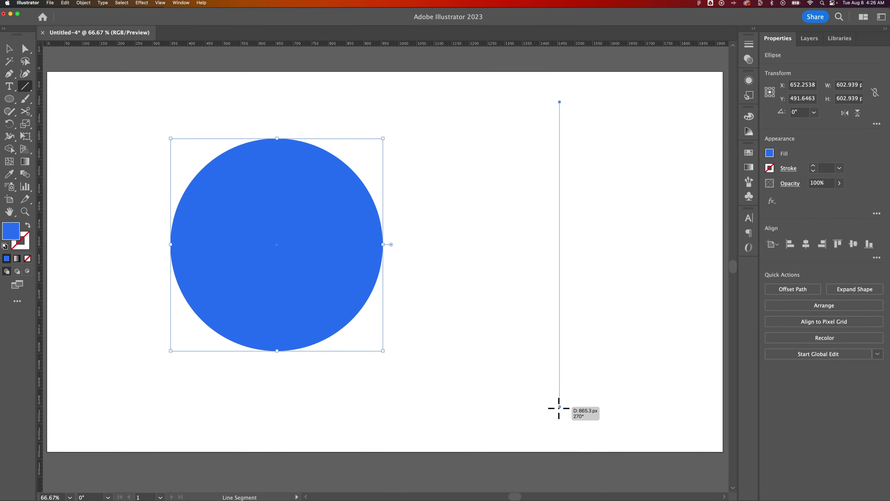
left_click_drag(559, 408, 559, 406)
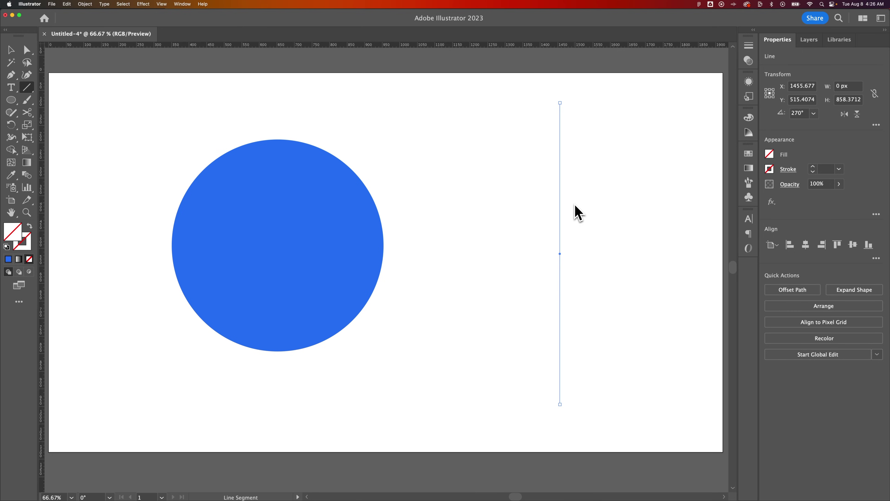
Give the line a 1 pt stroke and rotate it to 0° so it lies horizontal
left_click(827, 170)
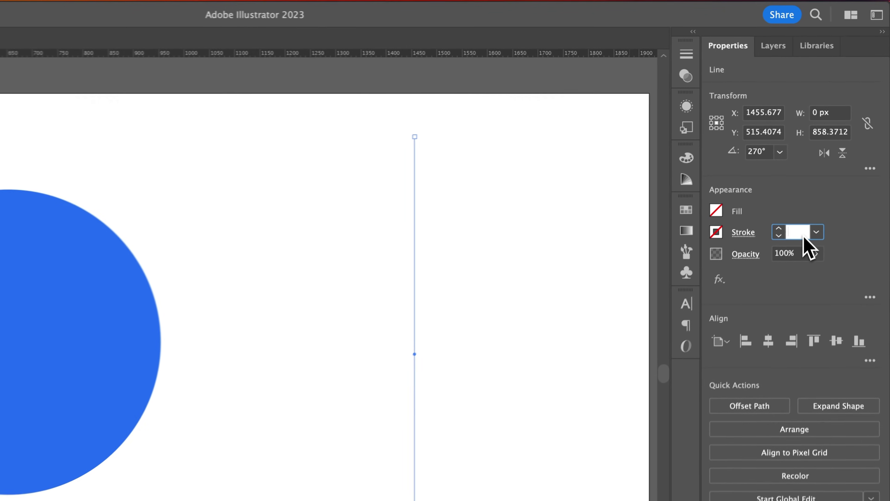
type("1")
key("Return")
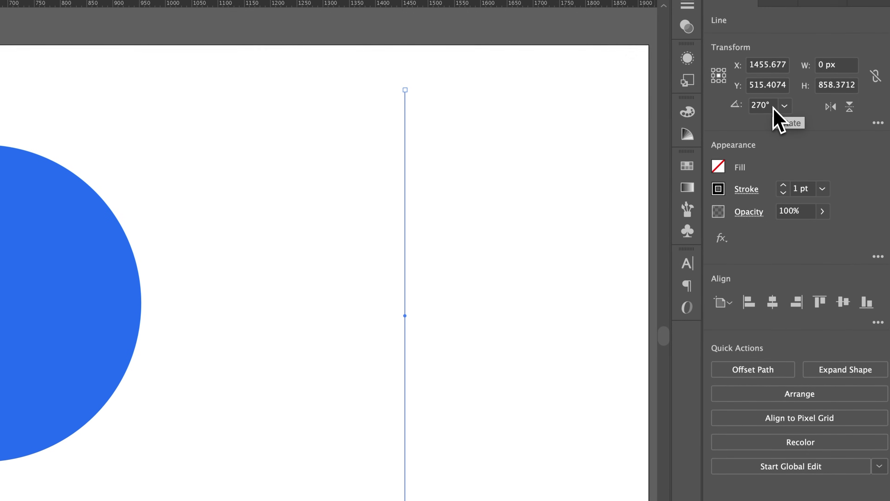
left_click(772, 106)
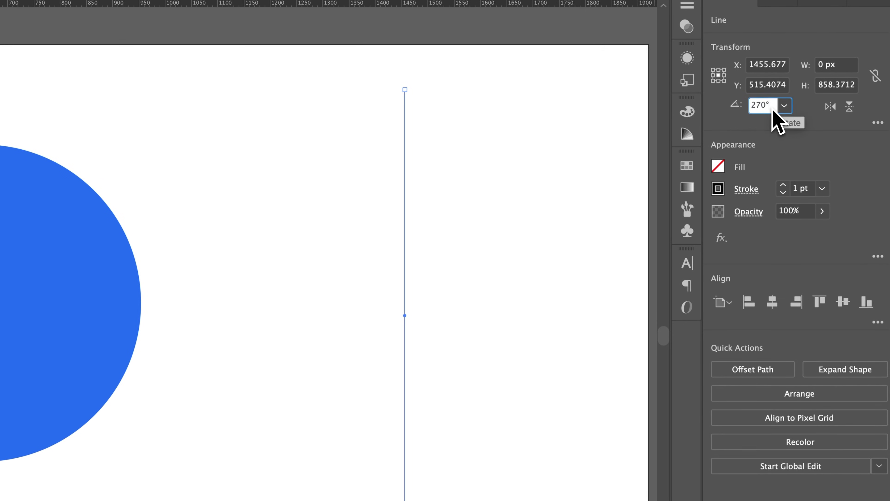
left_click_drag(764, 106, 734, 107)
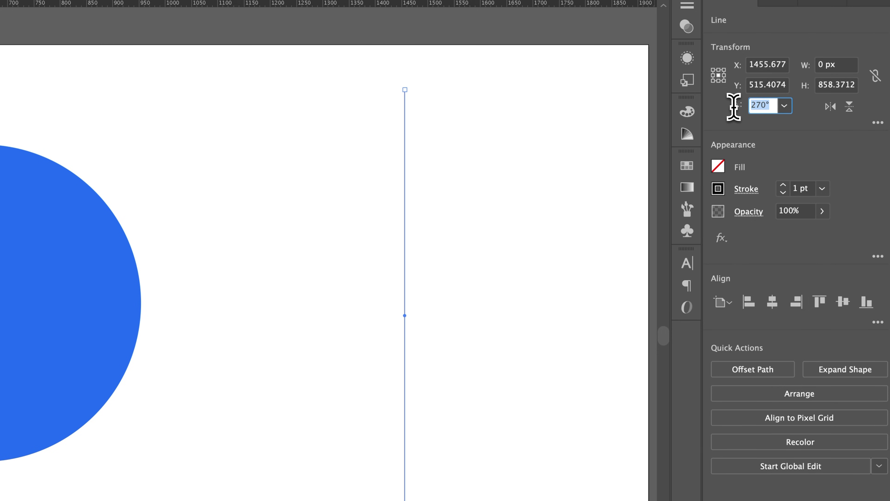
type("0")
key("Return")
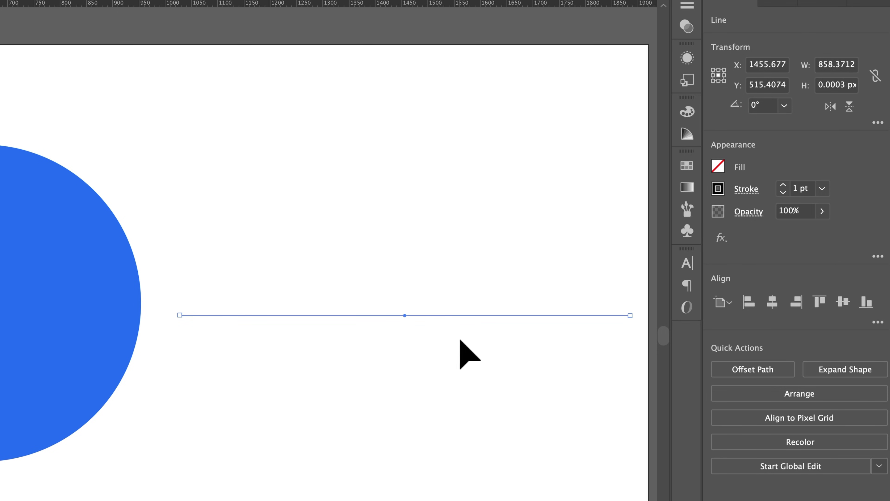
Duplicate the horizontal line twice, placing the copies above the original
left_click(459, 340)
left_click_drag(445, 314, 415, 303)
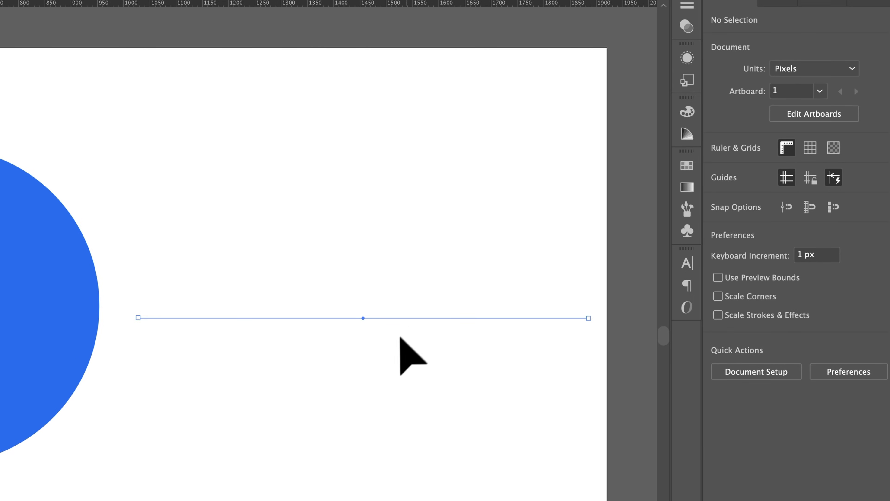
left_click(411, 318)
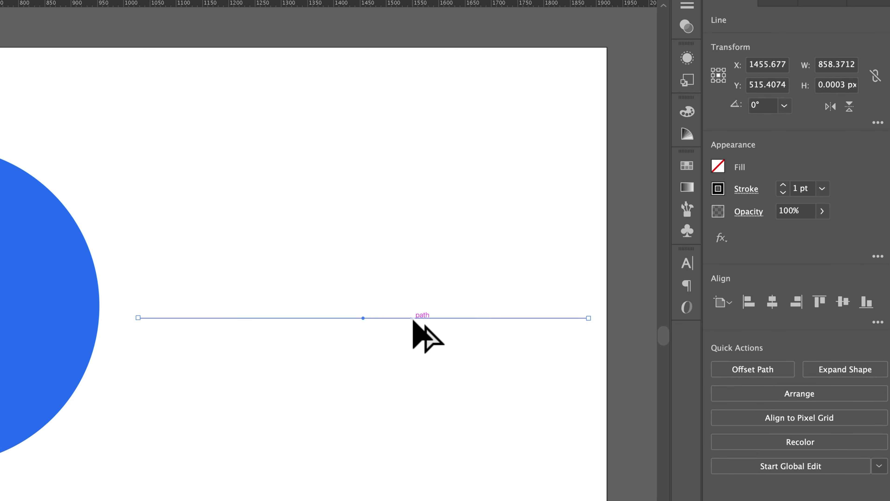
left_click_drag(413, 318, 416, 300)
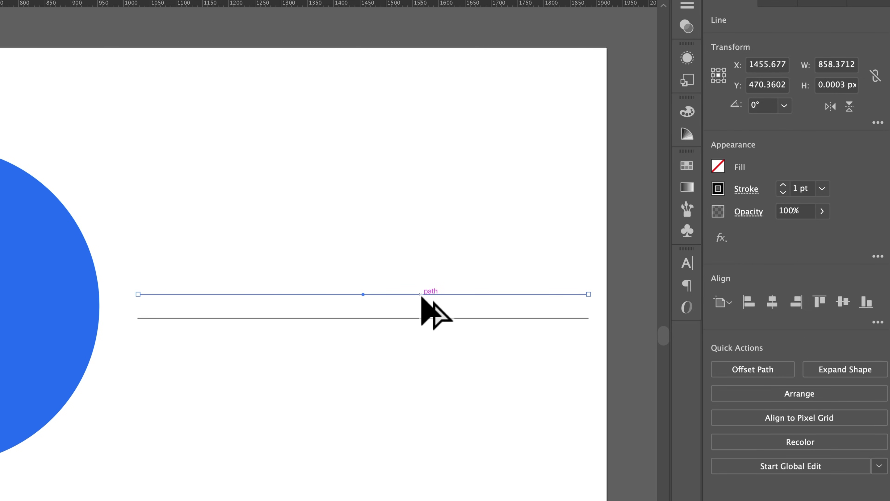
left_click_drag(421, 295, 421, 269)
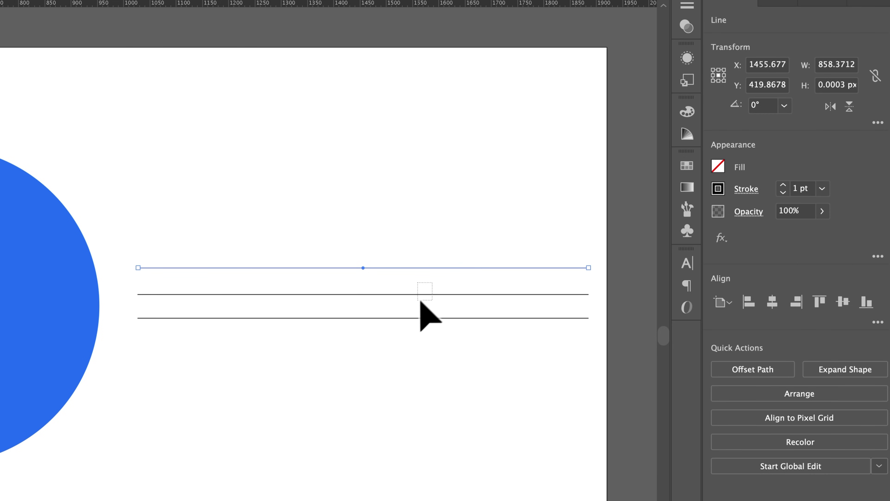
Rotate the middle copy to 60° and the top copy to 120°
left_click(420, 294)
left_click(758, 105)
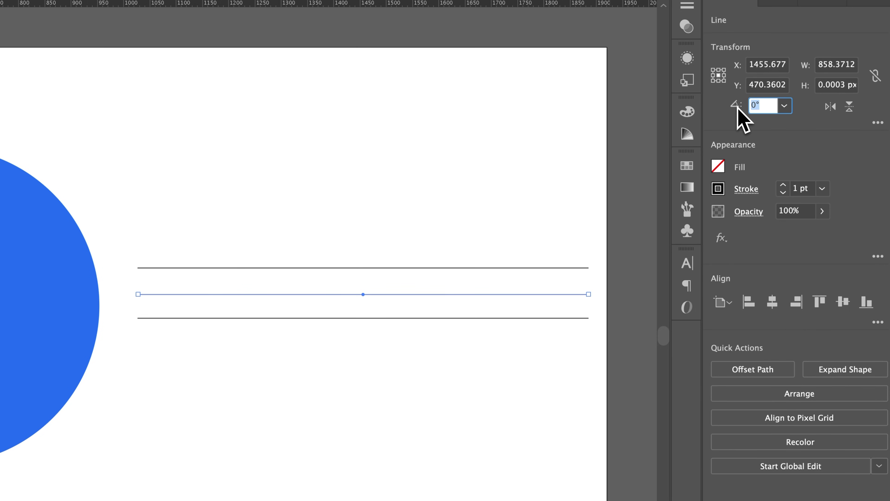
key("Return")
left_click(503, 245)
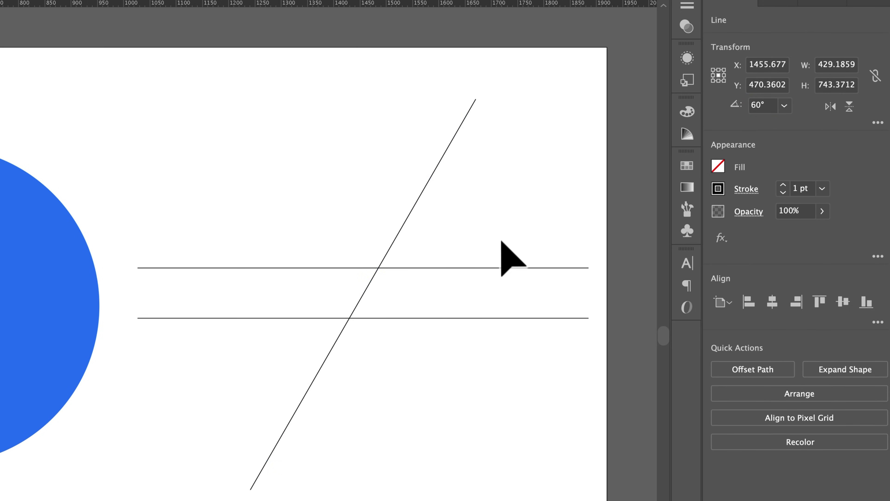
left_click_drag(502, 249, 476, 283)
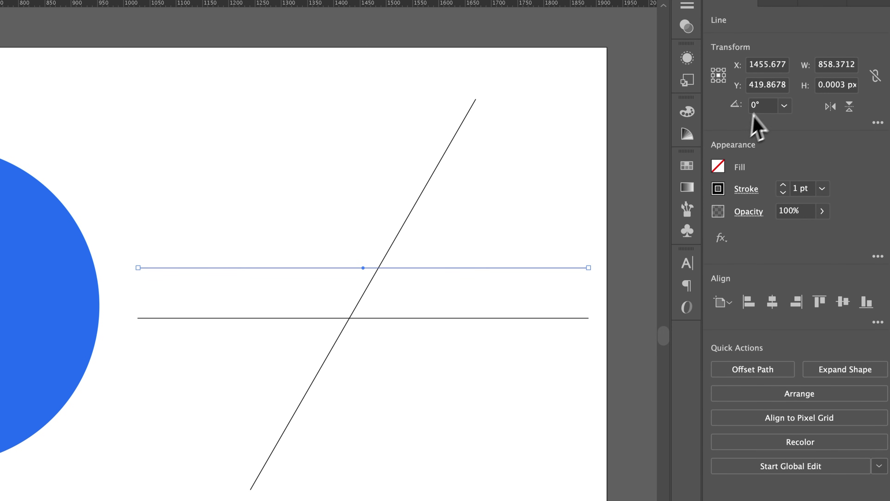
left_click(750, 108)
type("120")
key("Return")
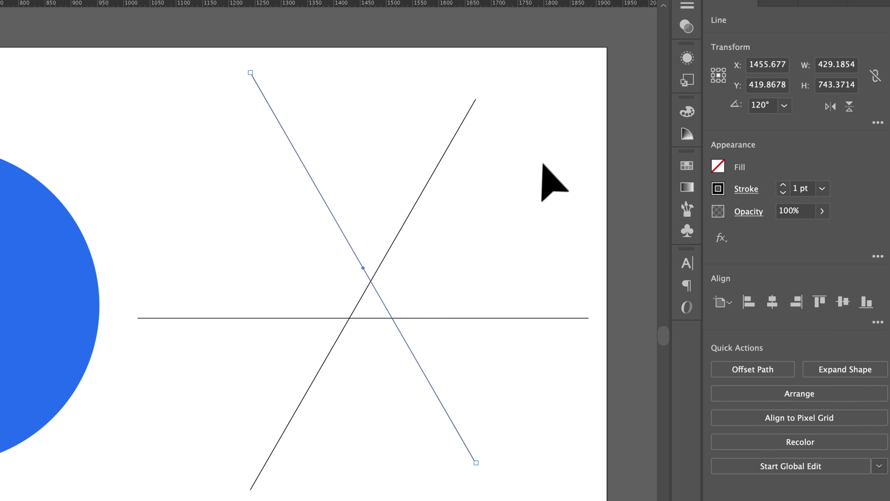
Align all three lines on their horizontal and vertical centres to form a six-spoke star
left_click_drag(569, 137, 292, 393)
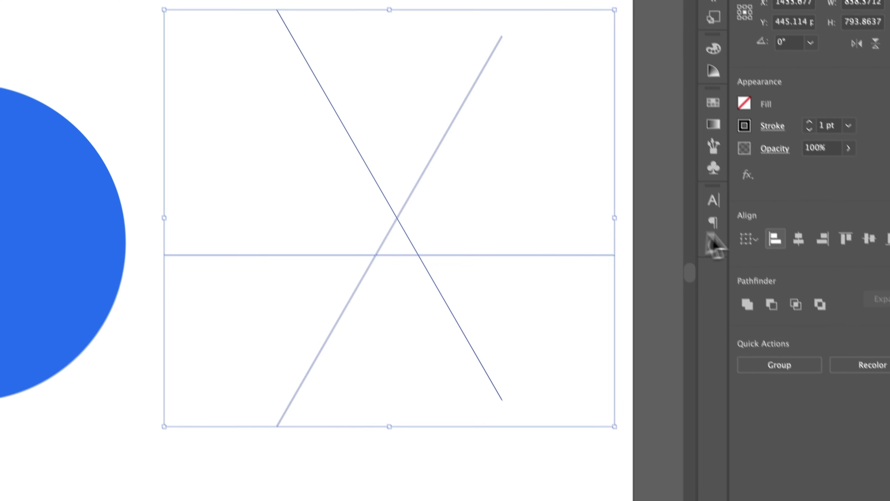
left_click(798, 239)
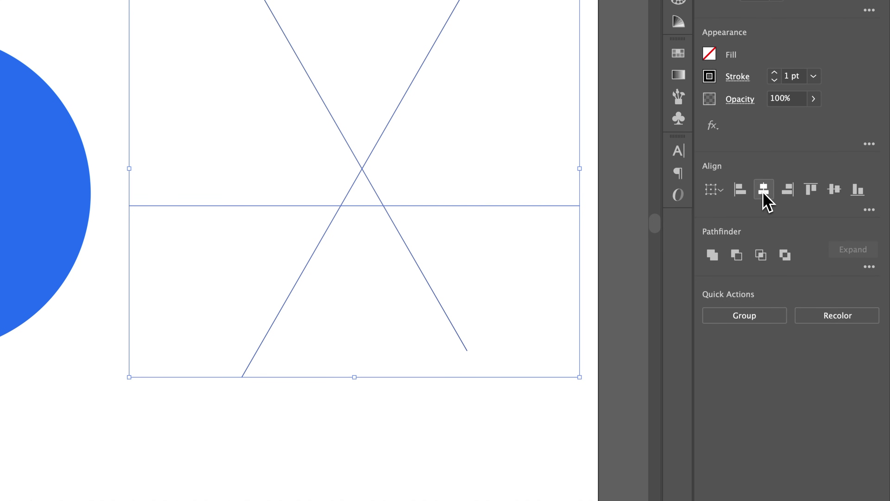
left_click(834, 191)
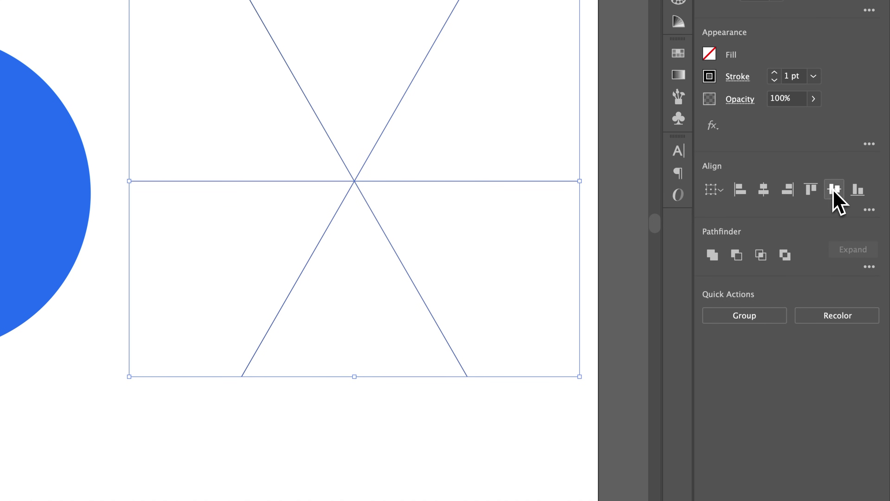
left_click(426, 417)
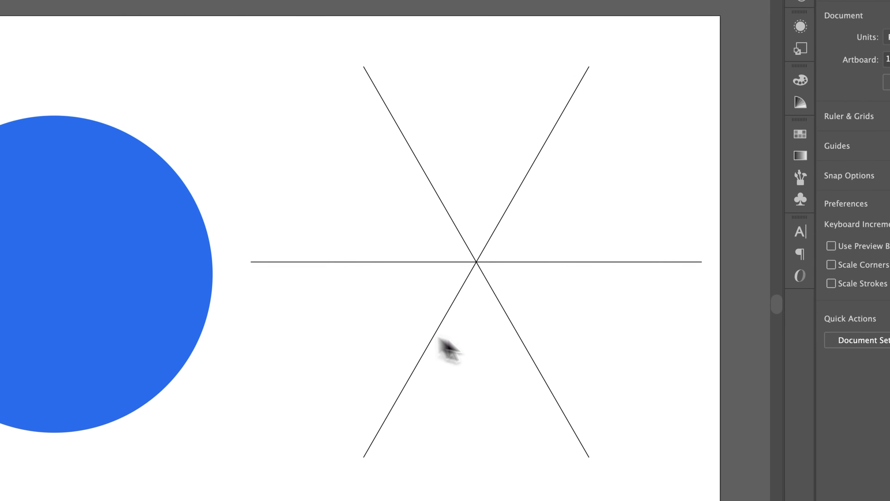
Group the three star lines together
left_click_drag(607, 161, 428, 319)
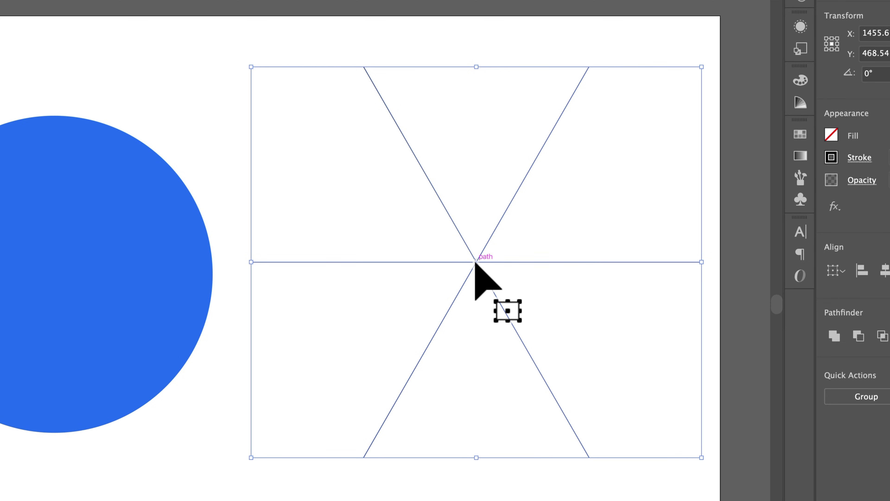
right_click(476, 262)
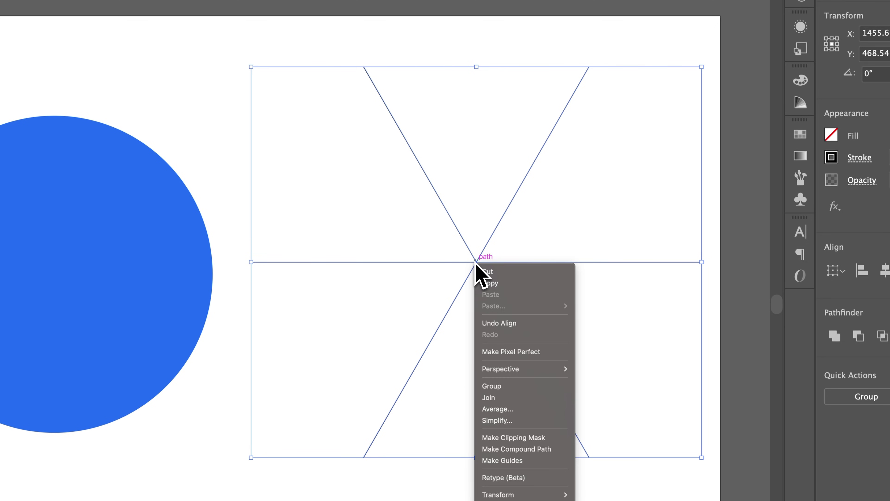
left_click(507, 386)
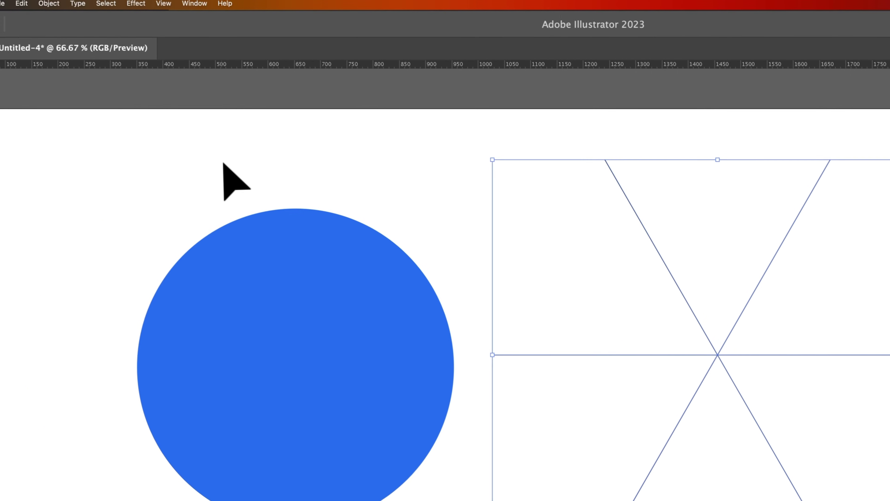
Align the circle and the star group on their horizontal and vertical centres
left_click_drag(223, 162, 835, 494)
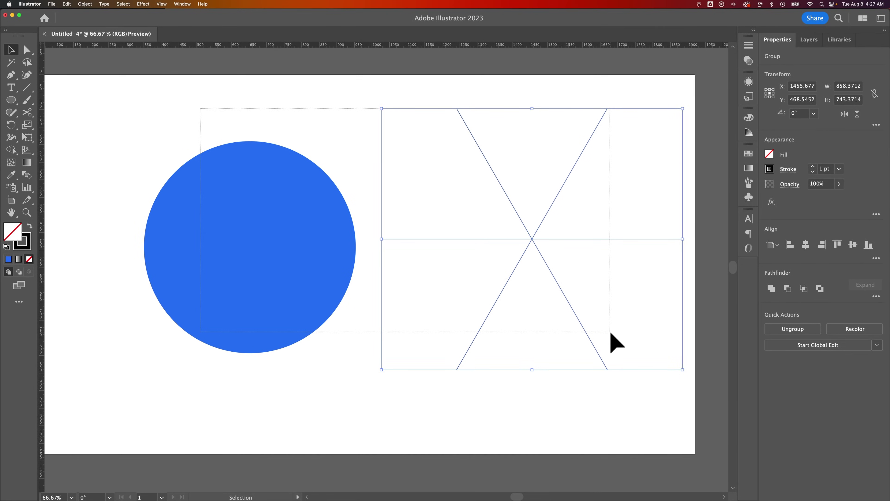
left_click_drag(611, 333, 611, 334)
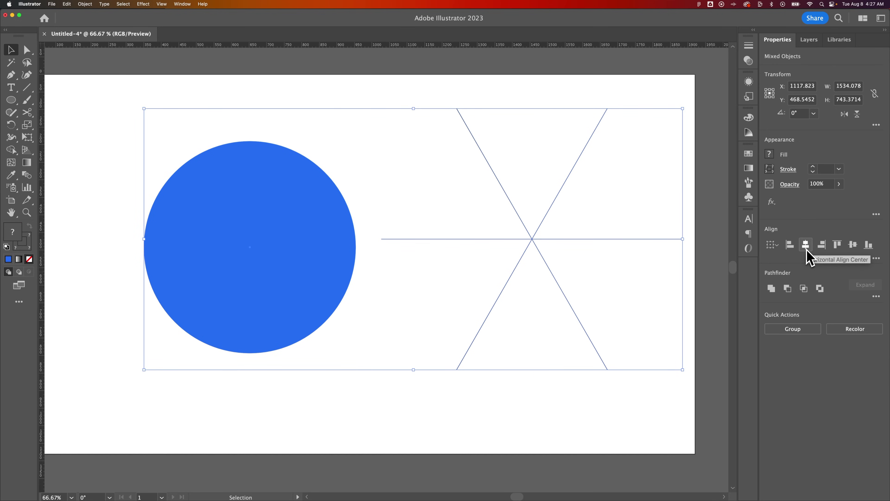
left_click(807, 250)
left_click(853, 246)
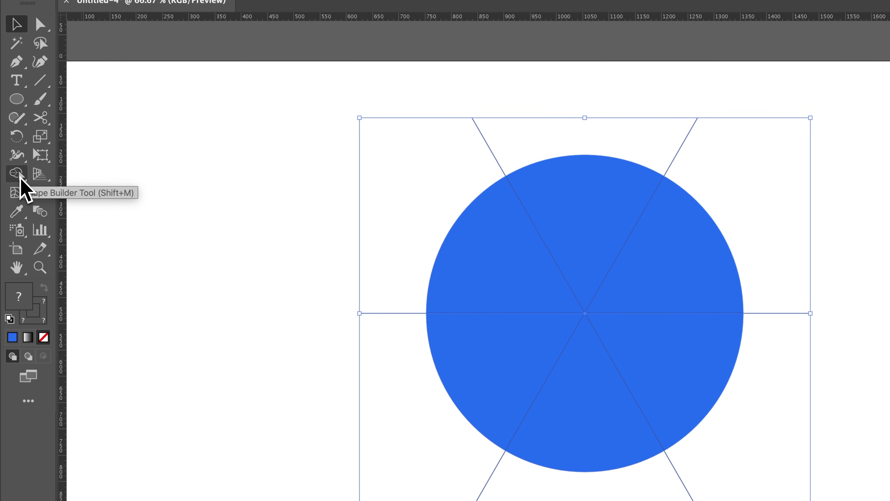
Delete all six blue wedges (top, upper-right, lower-right, bottom, lower-left, upper-left) with Shape Builder, then deselect
left_click(20, 177)
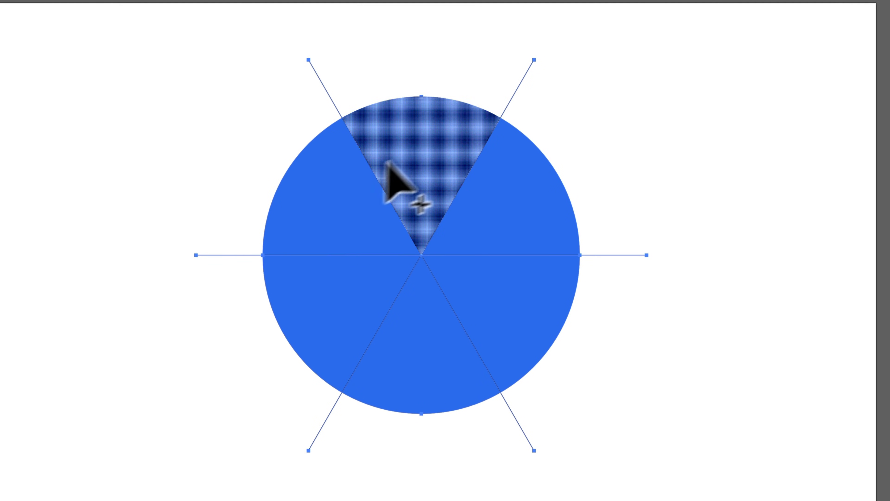
left_click(429, 142, "alt")
left_click(522, 214, "alt")
left_click(513, 323, "alt")
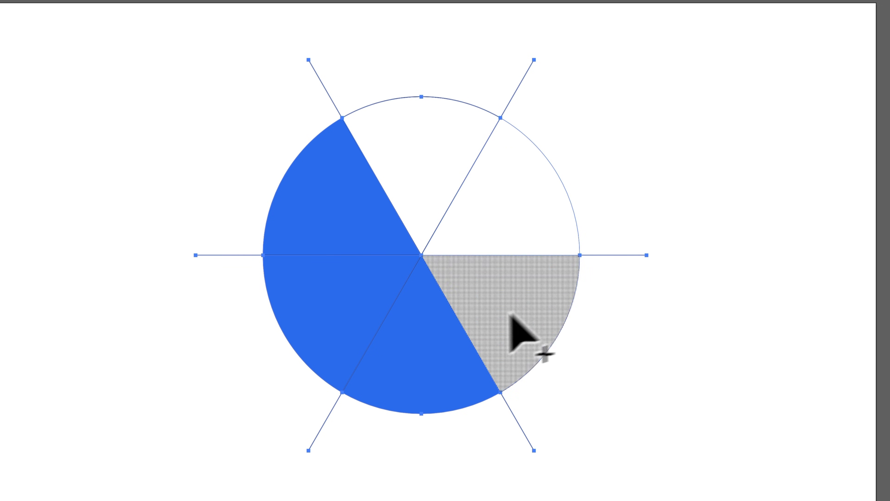
left_click(427, 347, "alt")
left_click(343, 291, "alt")
left_click(332, 233, "alt")
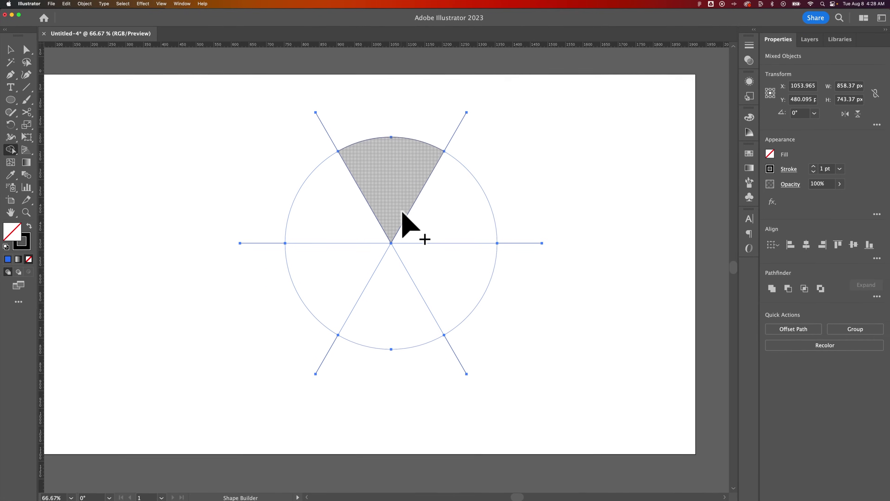
key("super+shift+a")
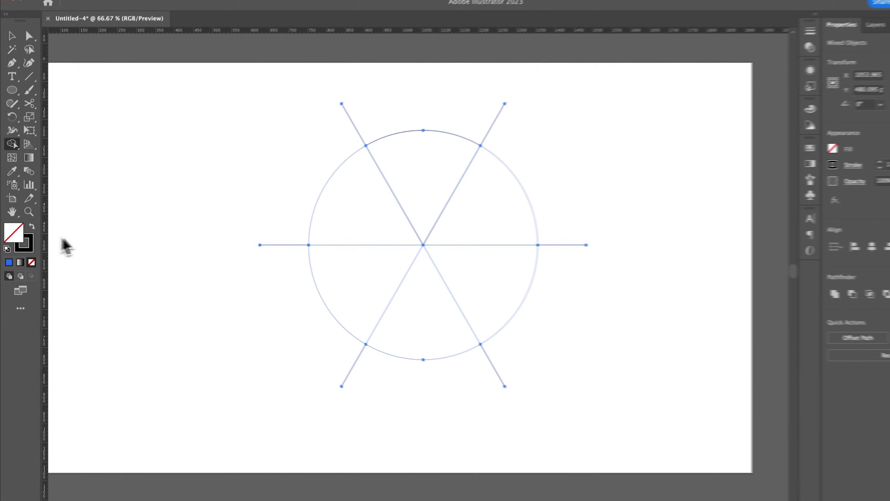
Try moving an arc piece and deleting the line-art group, undoing both changes
key("super+a")
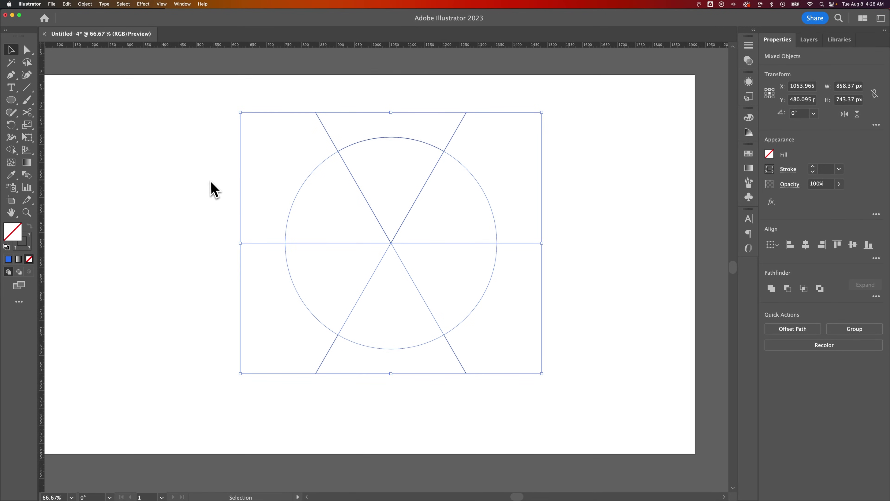
left_click(181, 142)
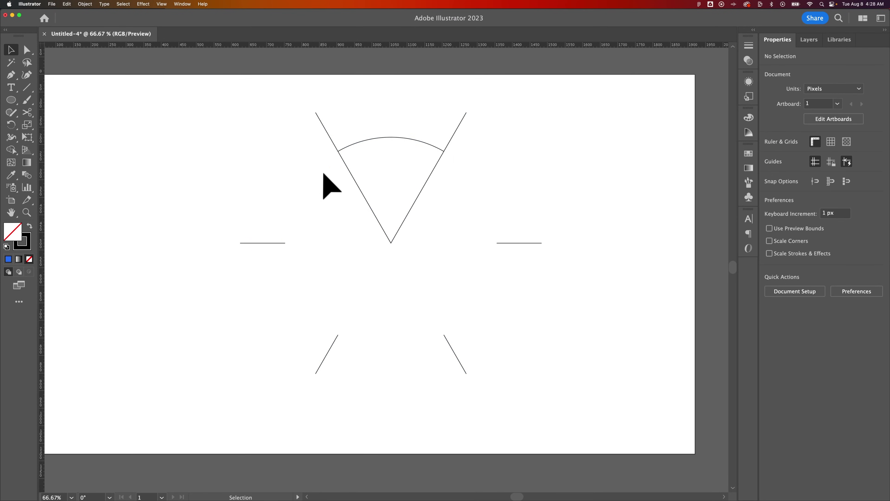
left_click(315, 170)
left_click_drag(325, 158, 266, 153)
key("super+z")
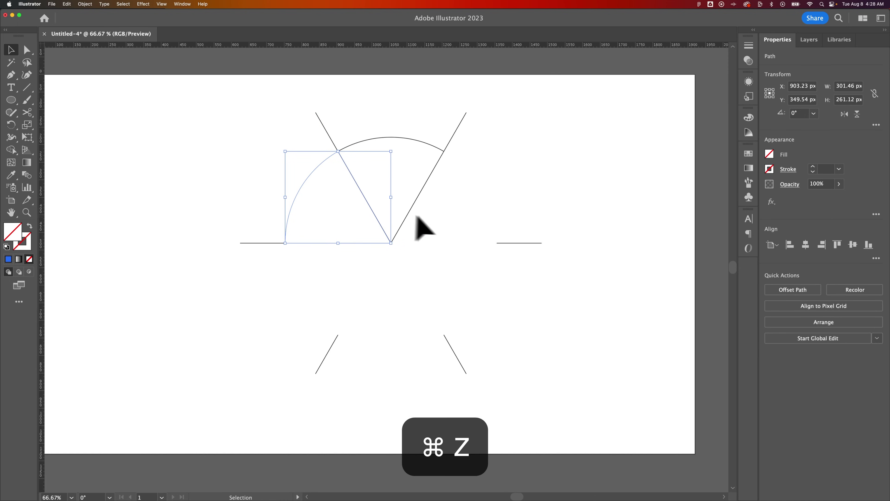
left_click(455, 119)
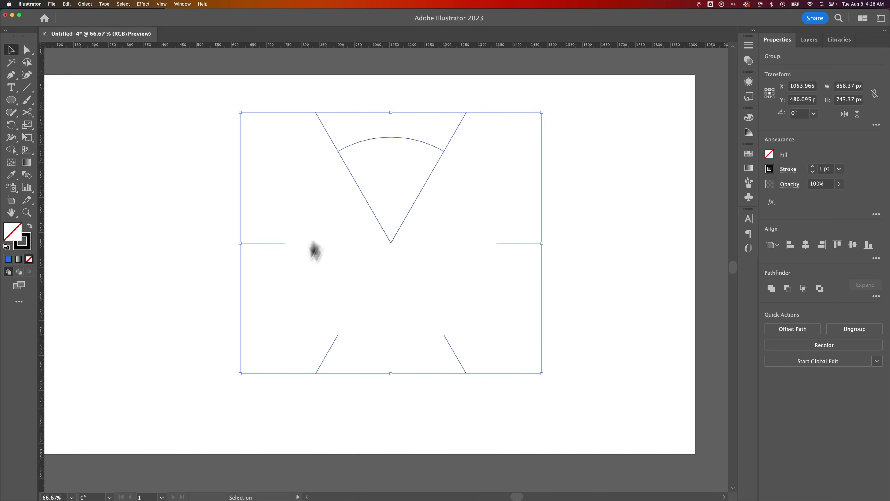
key("Delete")
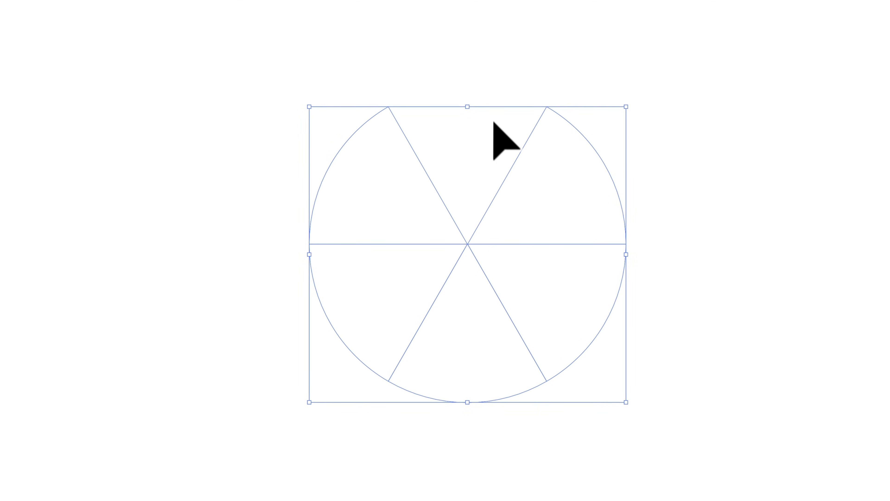
key("super+z")
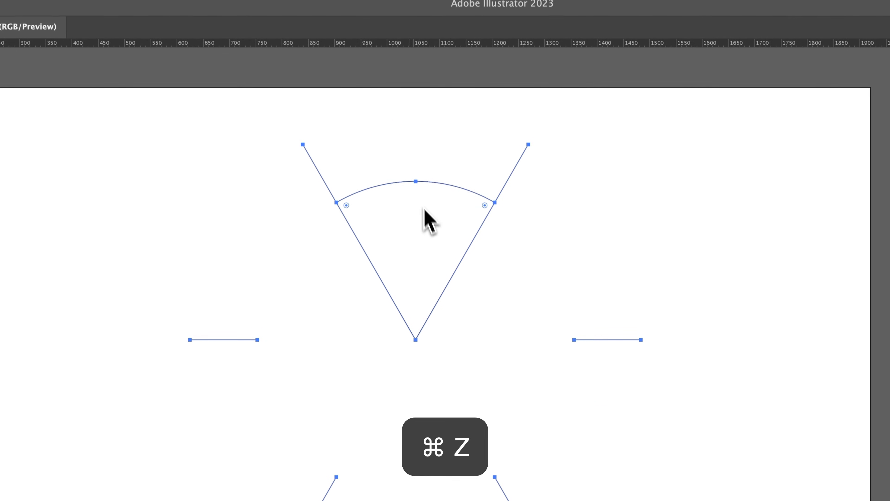
Isolate the outline group and delete the right and upper-left spoke stubs
left_click(433, 183)
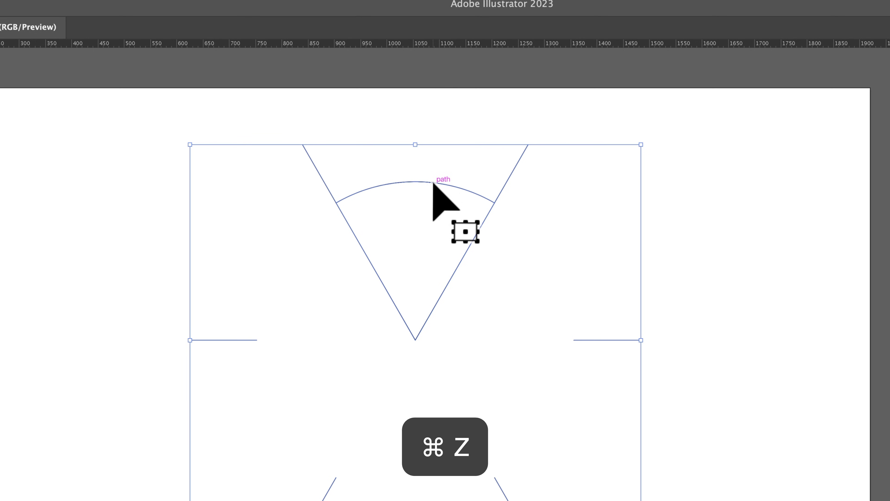
double_click(513, 171)
key("BackSpace")
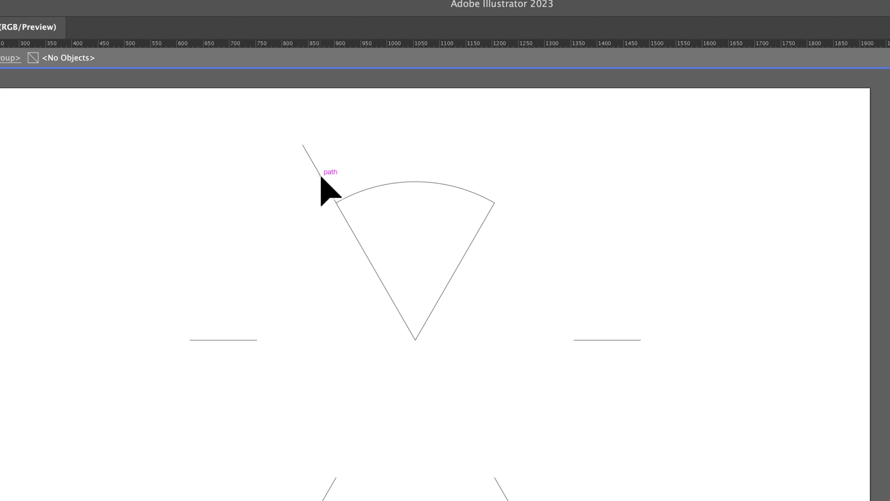
left_click(320, 175)
left_click(320, 175)
key("BackSpace")
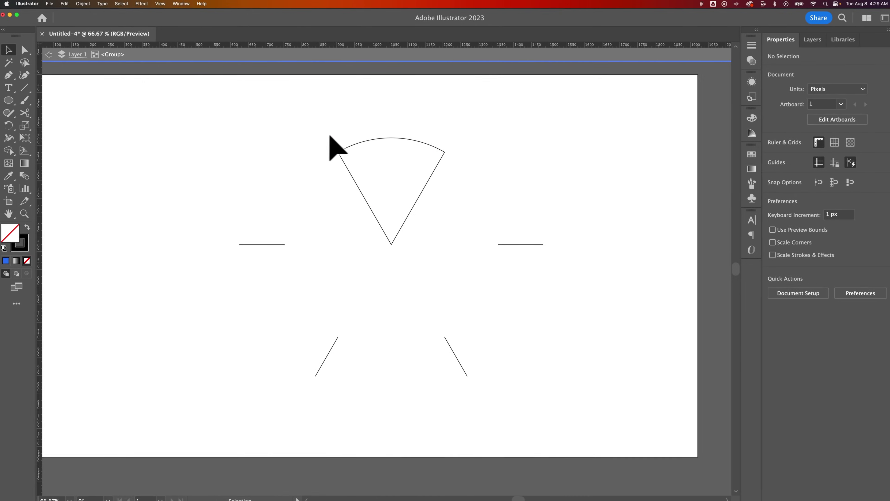
Restore the artwork after an accidental full deletion and re-enter the group
double_click(573, 191)
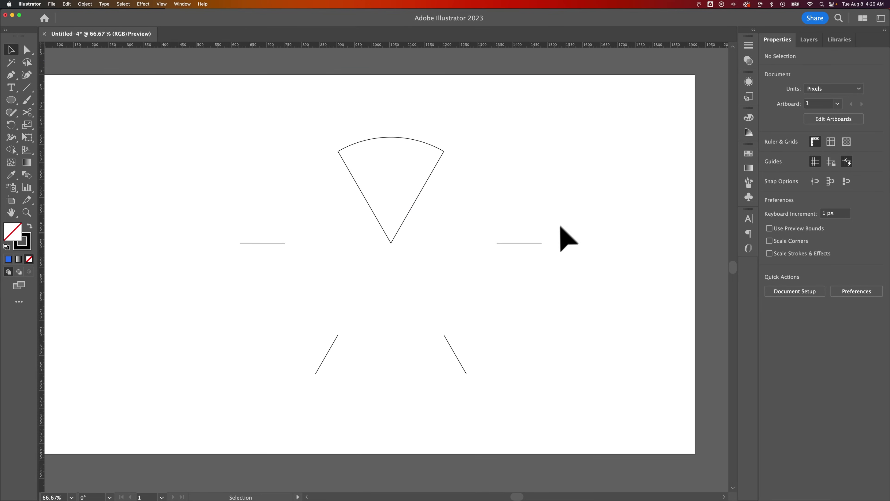
left_click(528, 243)
key("BackSpace")
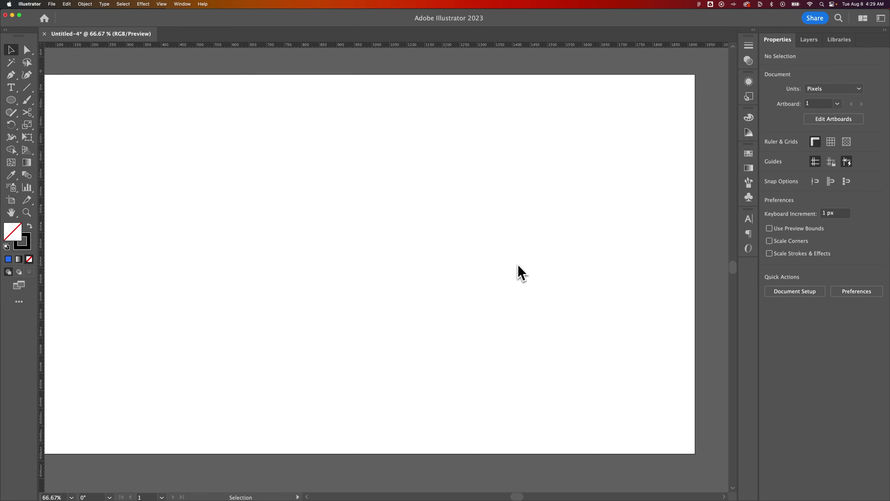
key("cmd+z")
double_click(530, 246)
left_click(530, 245)
key("End")
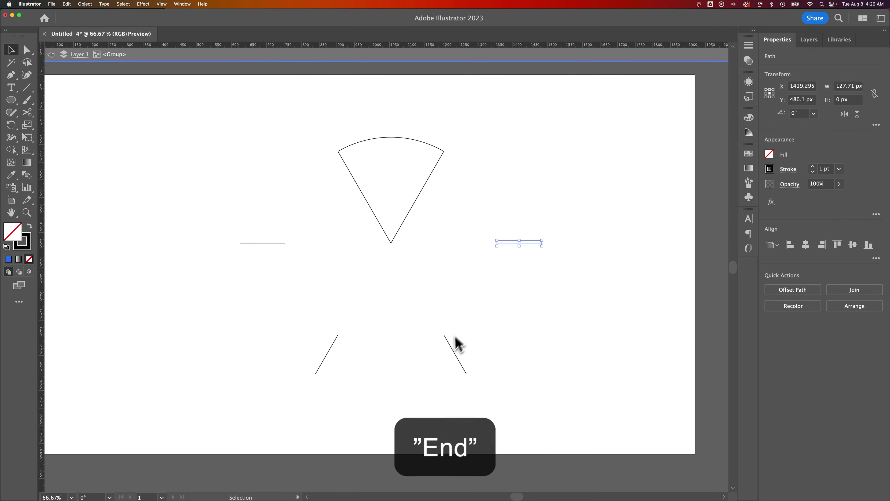
Delete the lower slanted and horizontal spoke stubs, then select all six wedge outlines
left_click_drag(475, 332, 271, 380)
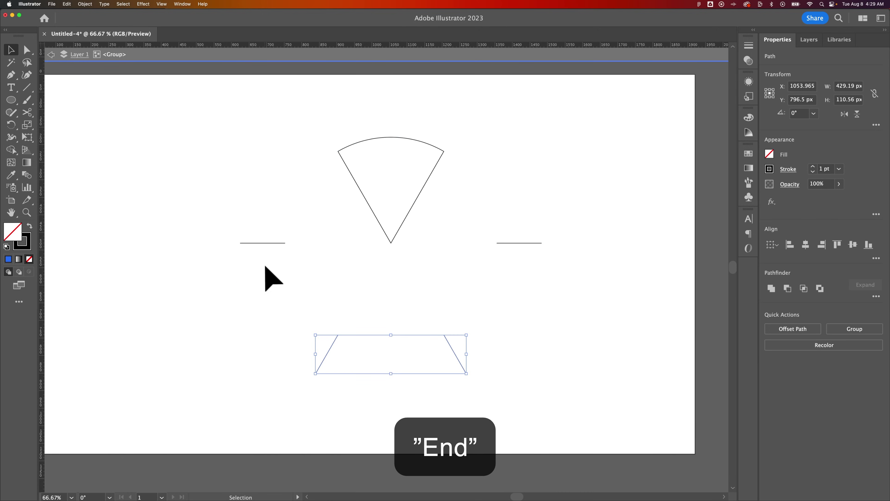
key("BackSpace")
left_click(261, 243)
key("BackSpace")
left_click(507, 243)
key("BackSpace")
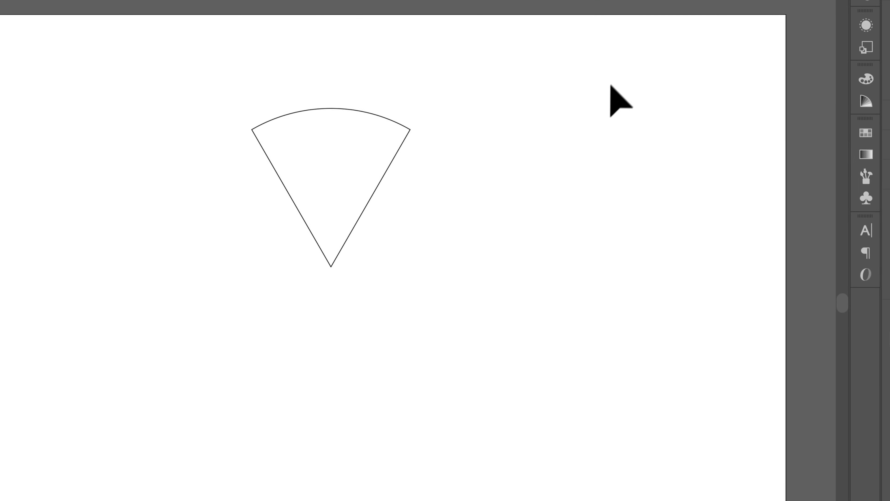
left_click_drag(615, 70, 199, 491)
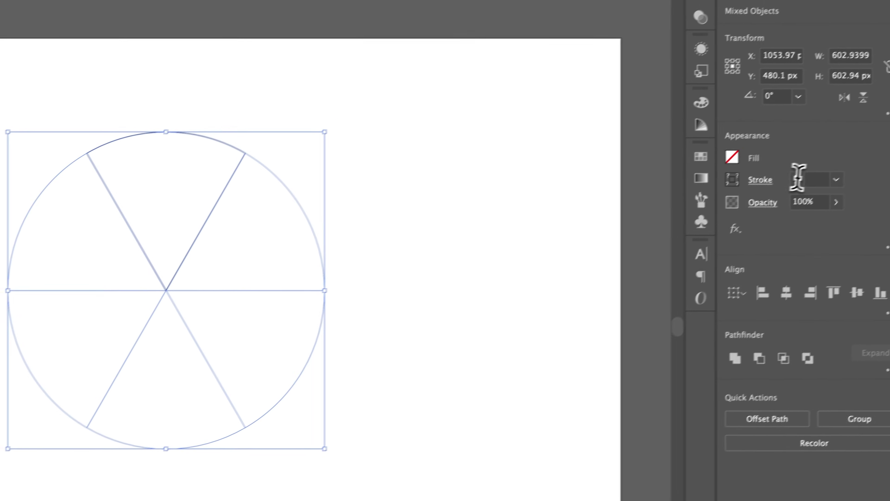
Undo an accidental wedge deletion and set the wedge outlines' stroke weight to 1 pt
key("Delete")
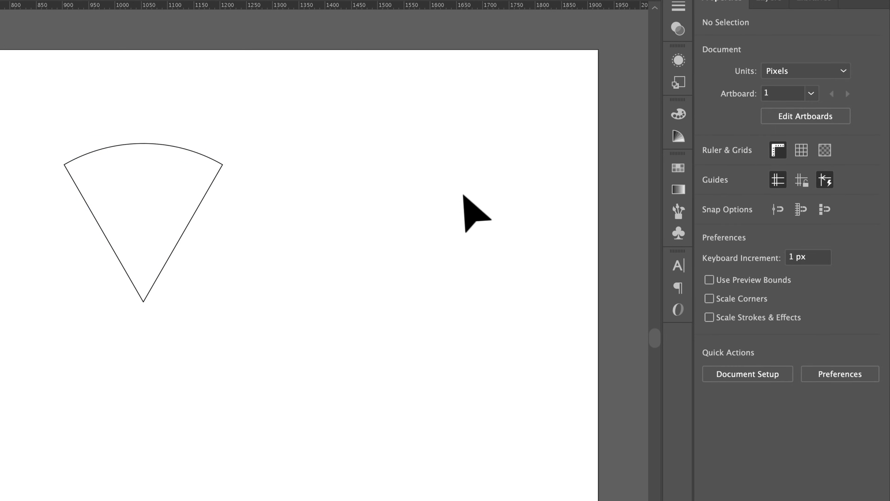
key("ctrl+z")
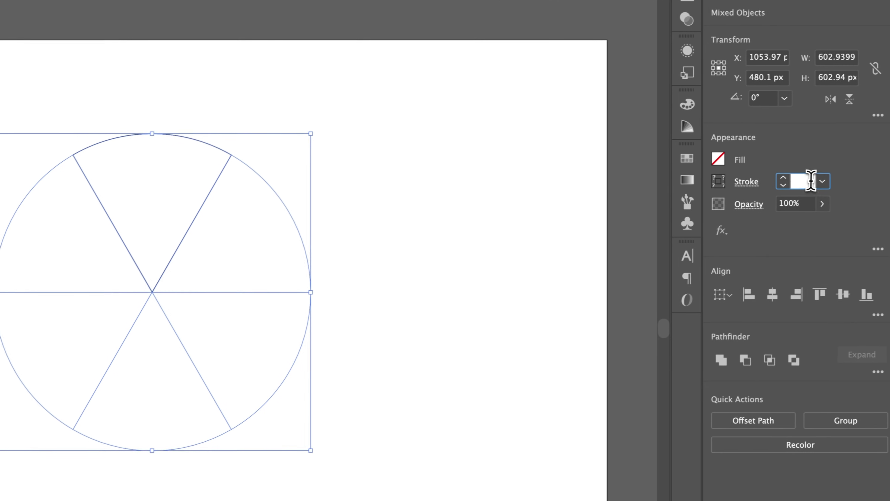
left_click(749, 182)
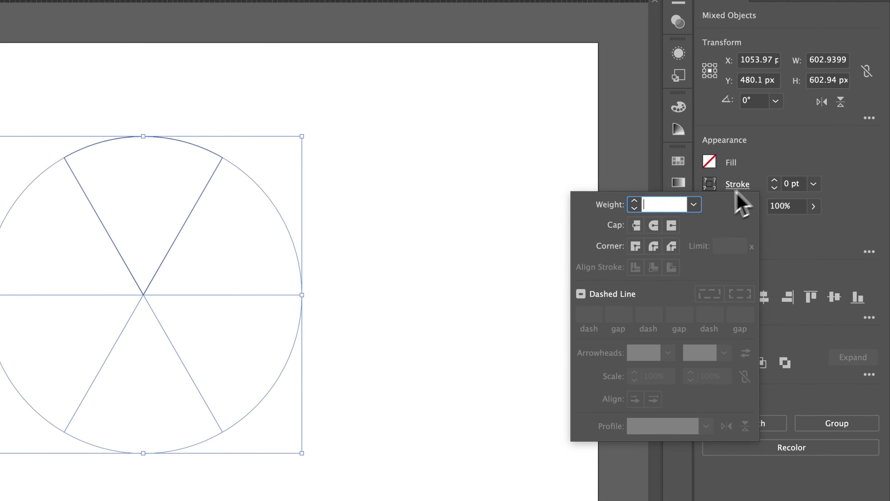
left_click(702, 201)
left_click(715, 272)
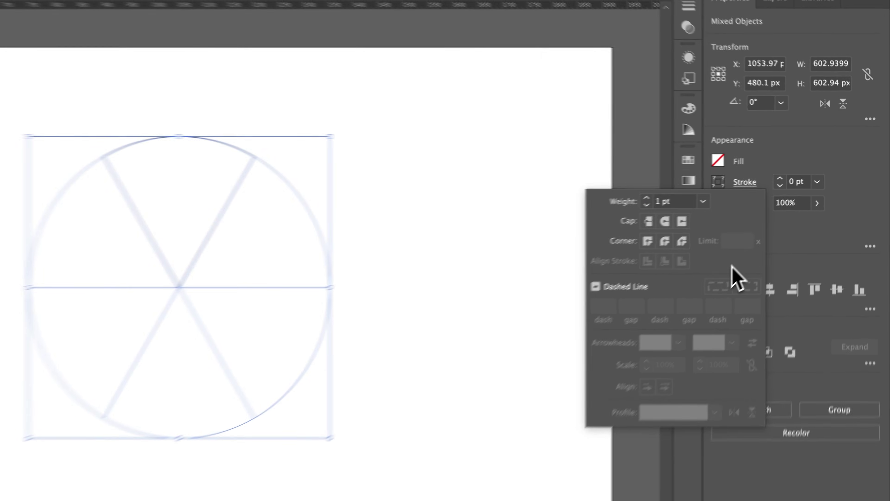
left_click(806, 159)
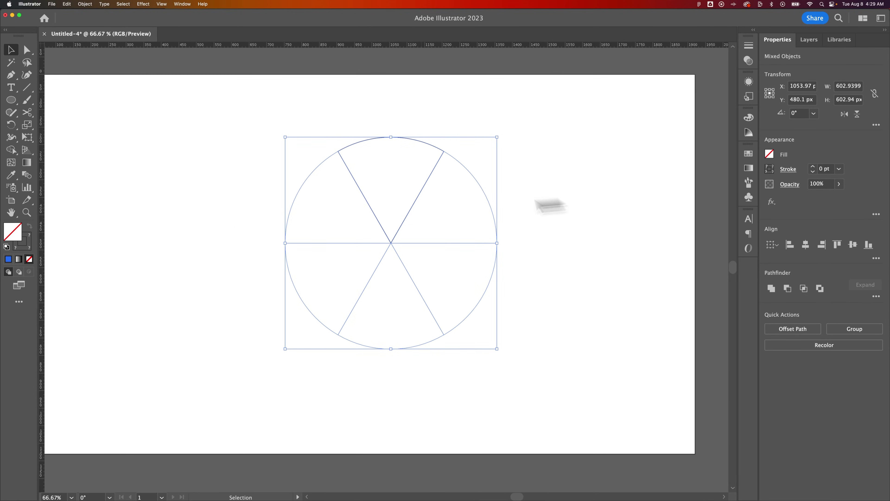
Colour the wedge outlines black (000000) and deselect to check the result
left_click(29, 240)
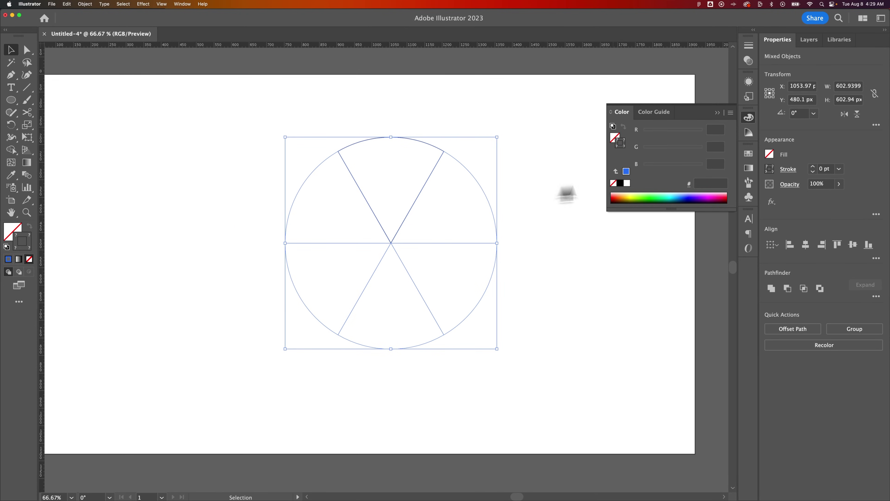
left_click(621, 183)
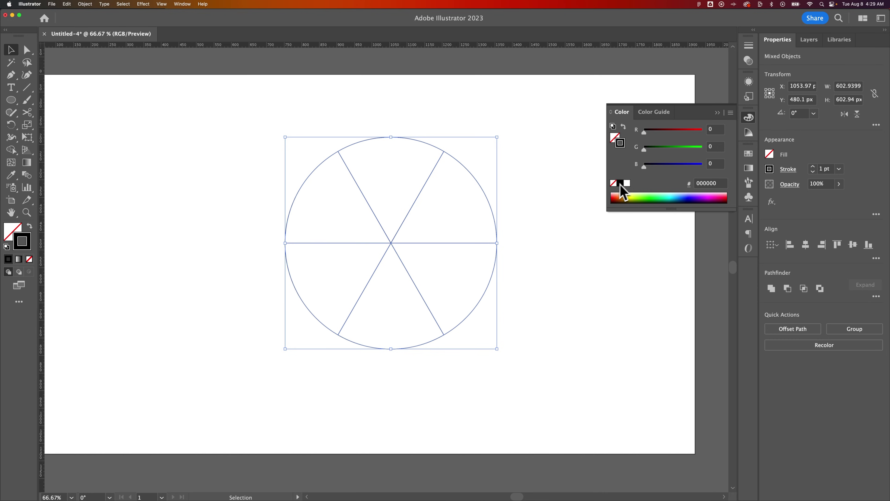
left_click(547, 193)
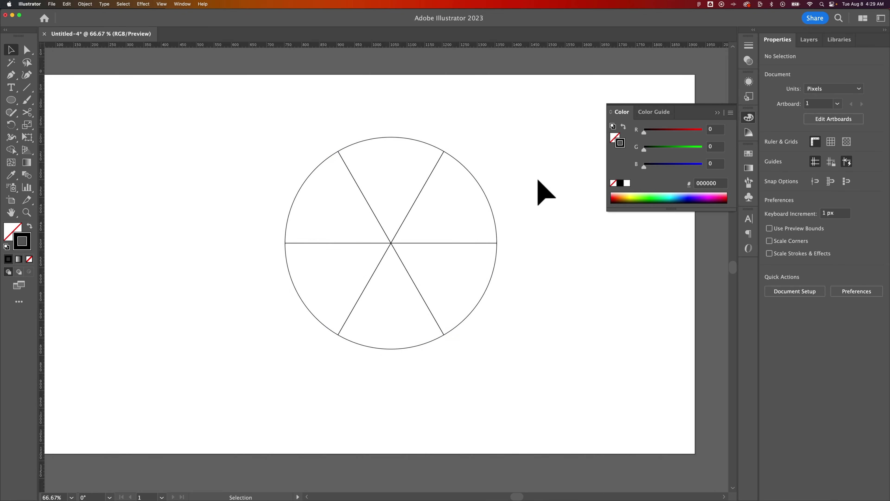
Pull the top-right, lower-right and bottom wedges out away from the circle
left_click_drag(458, 196, 499, 180)
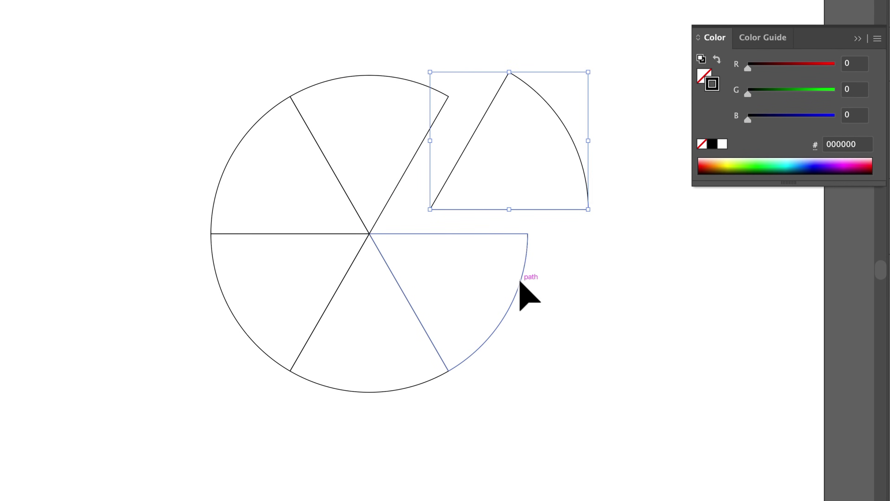
left_click_drag(521, 282, 553, 288)
left_click_drag(391, 390, 396, 423)
Undo back to the full blue circle with crossing lines, then redo one step
key("super+z")
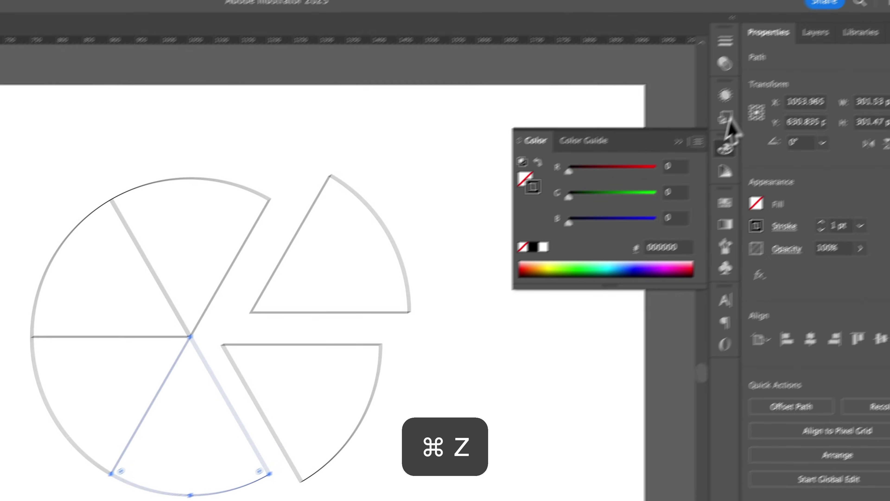
key("super+z")
key("super+z")
key("super+z")
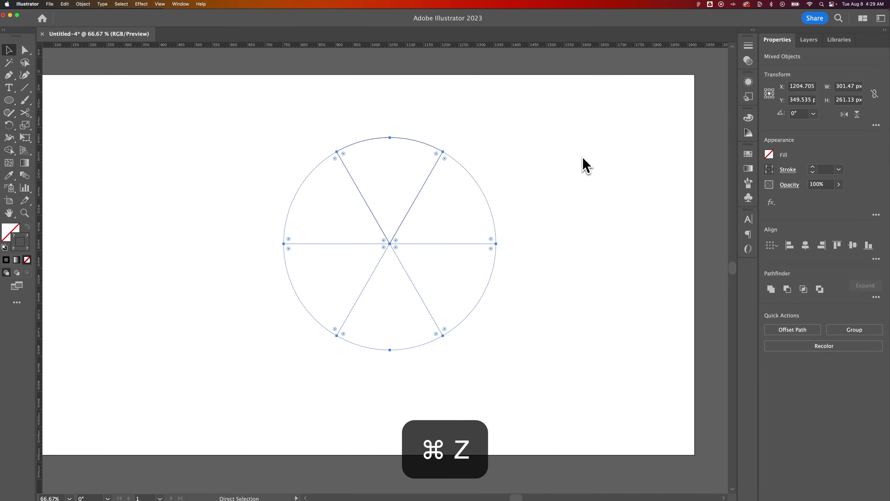
key("super+z")
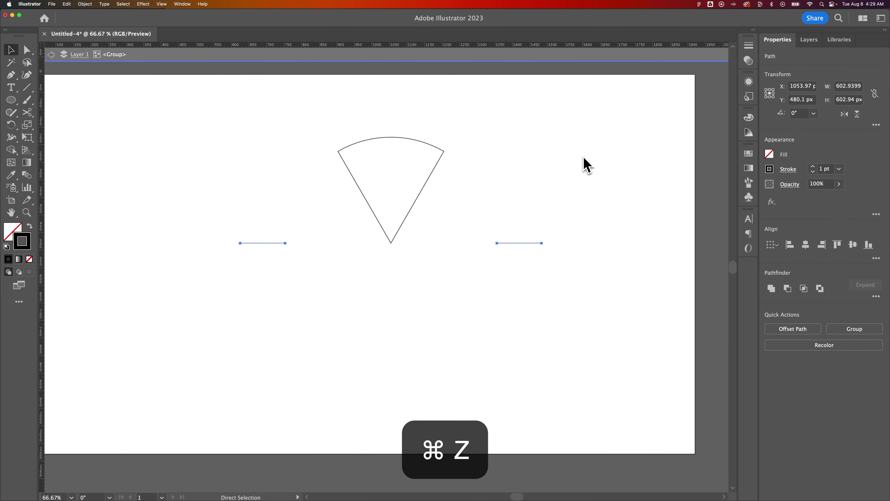
key("super+z")
key("super+z")
key("super+z")
key("super+z")
key("super+z")
key("super+z")
key("super+z")
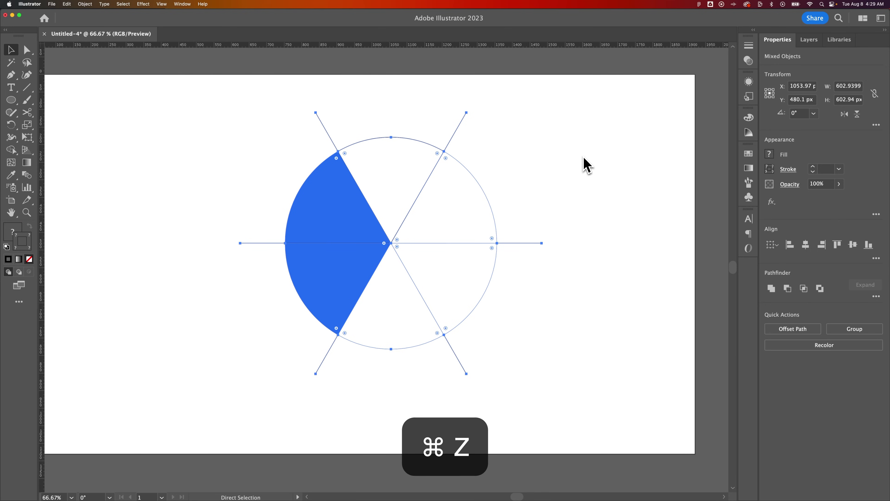
key("super+z")
key("super+z")
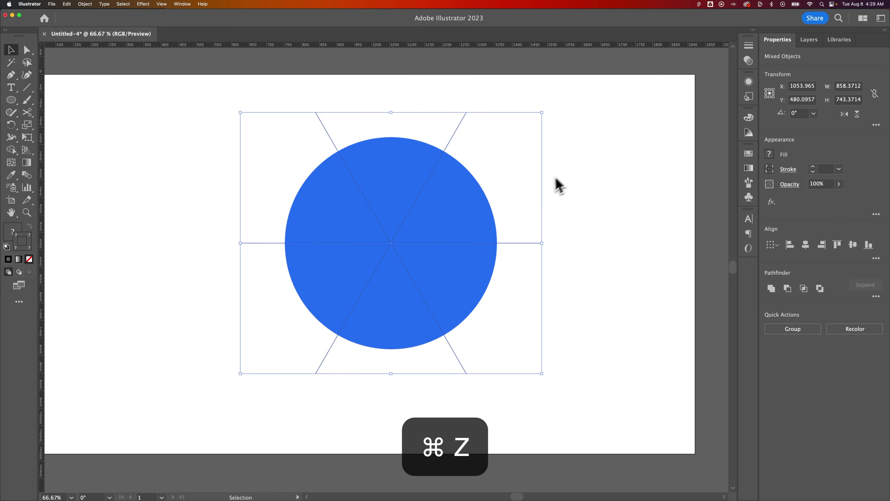
key("super+z")
key("super+z")
key("super+z")
key("super+z")
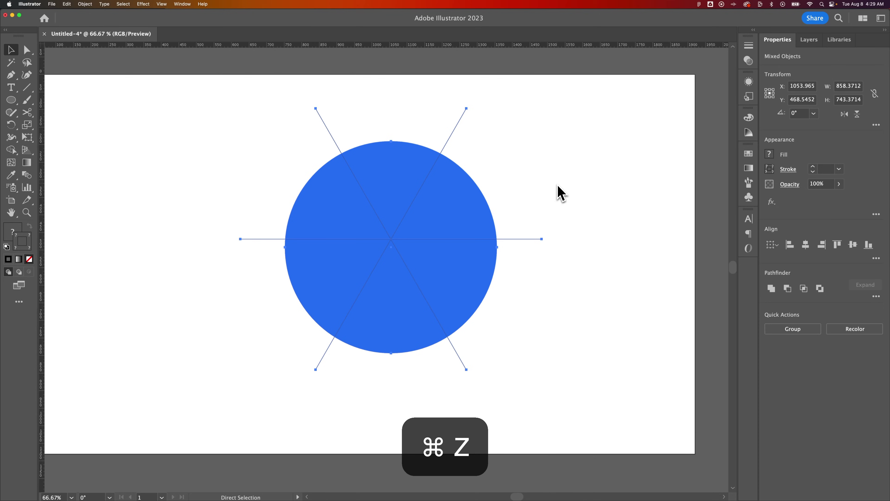
key("super+shift+z")
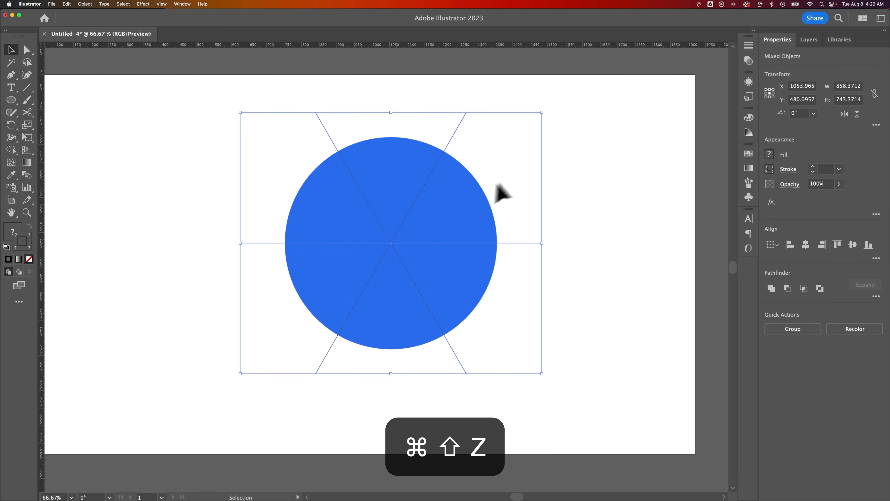
Select the circle and lines, try Pathfinder Intersect and Exclude, and undo them
left_click(501, 192)
left_click_drag(604, 135, 198, 358)
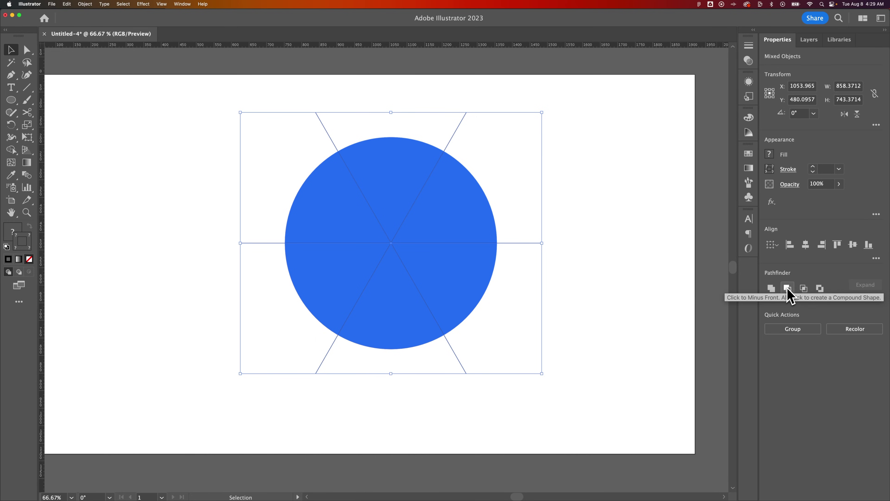
left_click(803, 288)
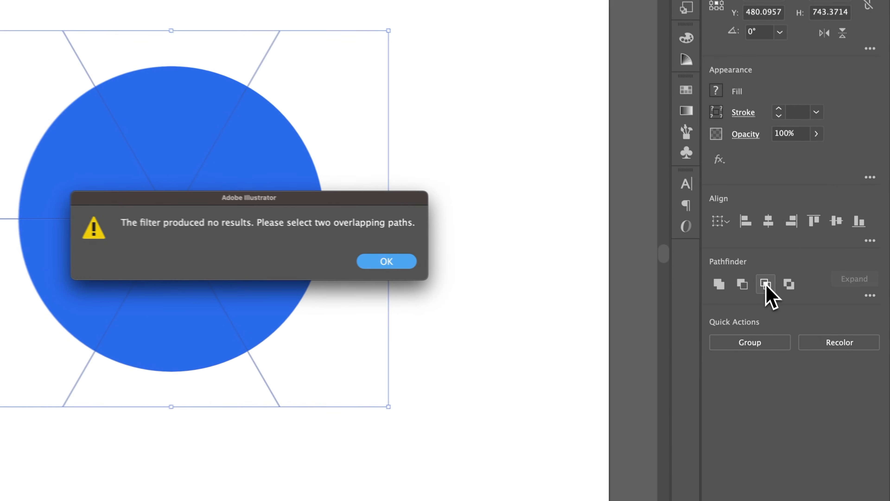
left_click(390, 265)
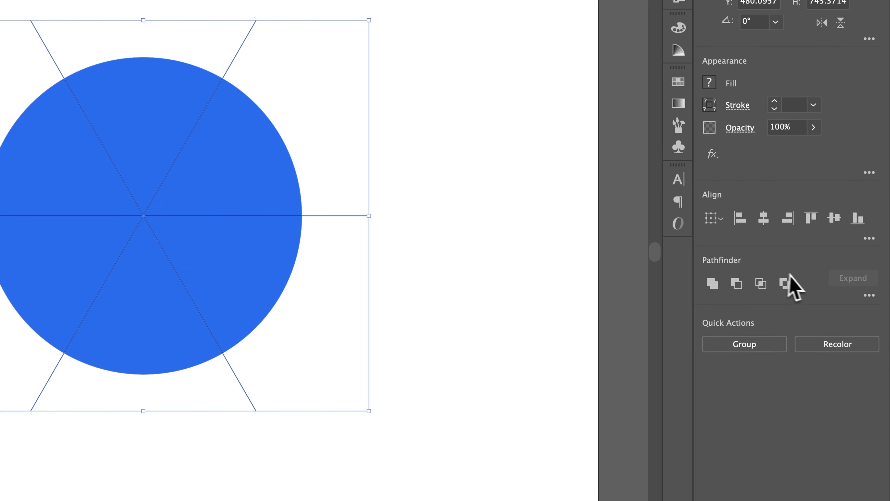
left_click(791, 287)
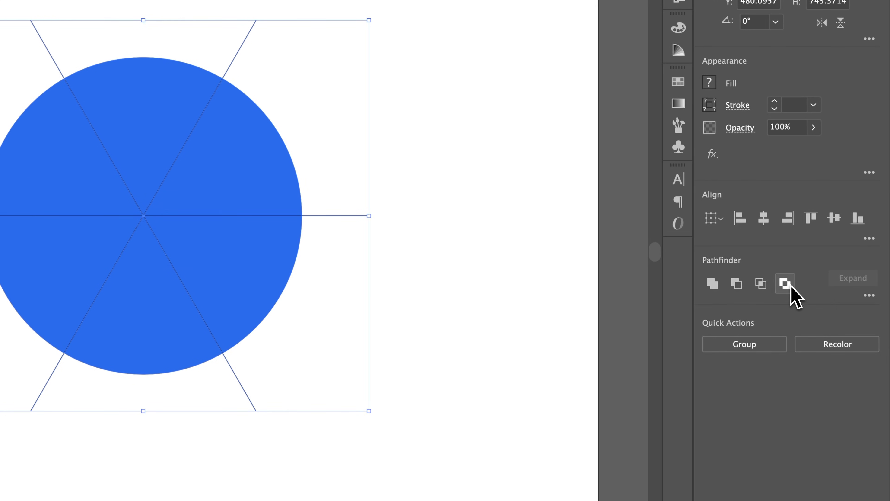
key("super+z")
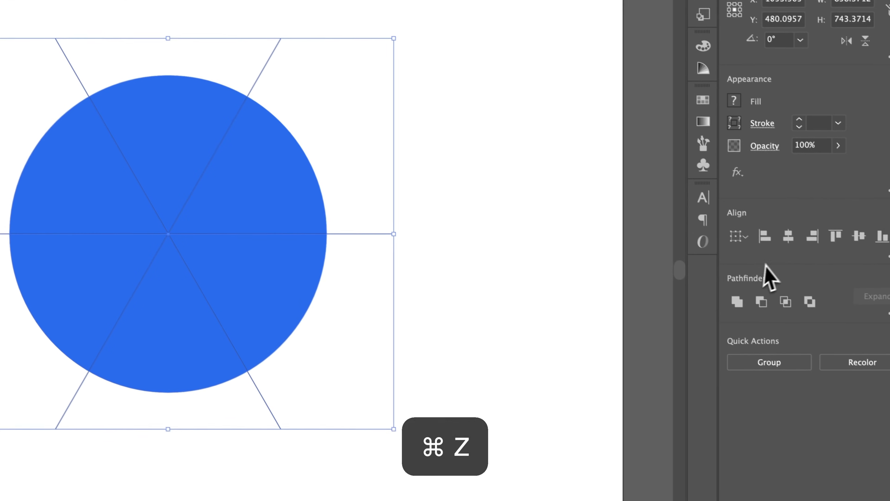
Try Minus Front, undo it to restore the lines, and expand the Pathfinder options
left_click(804, 331)
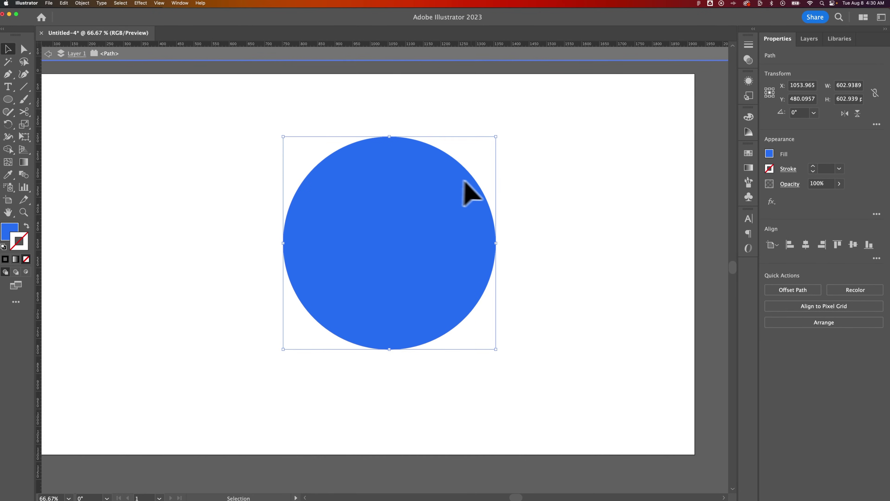
key("shift+super+a")
left_click(452, 197)
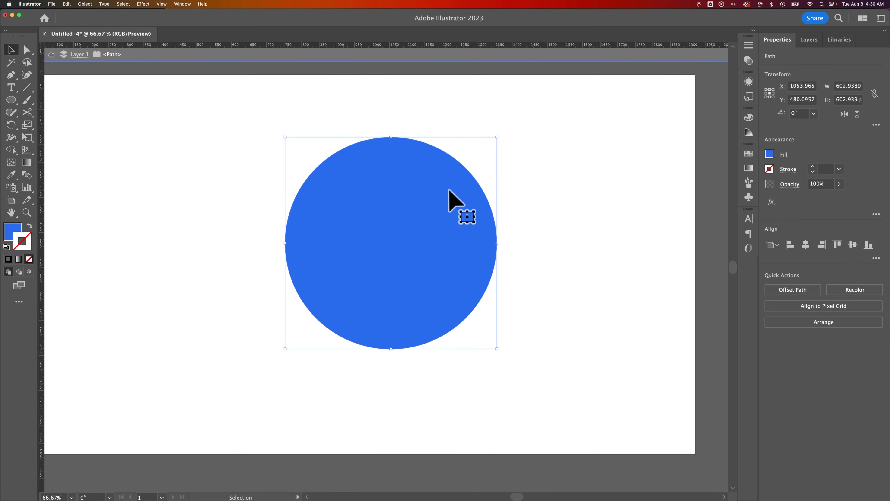
left_click(533, 199)
key("super+z")
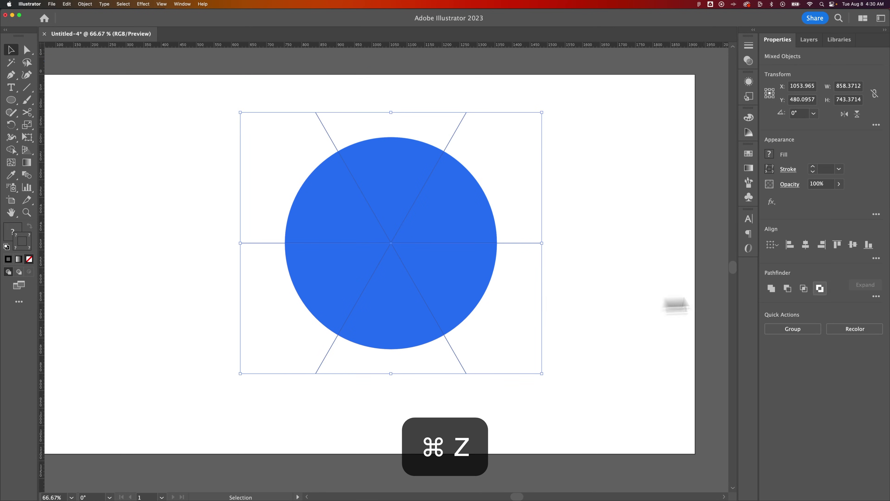
left_click(876, 296)
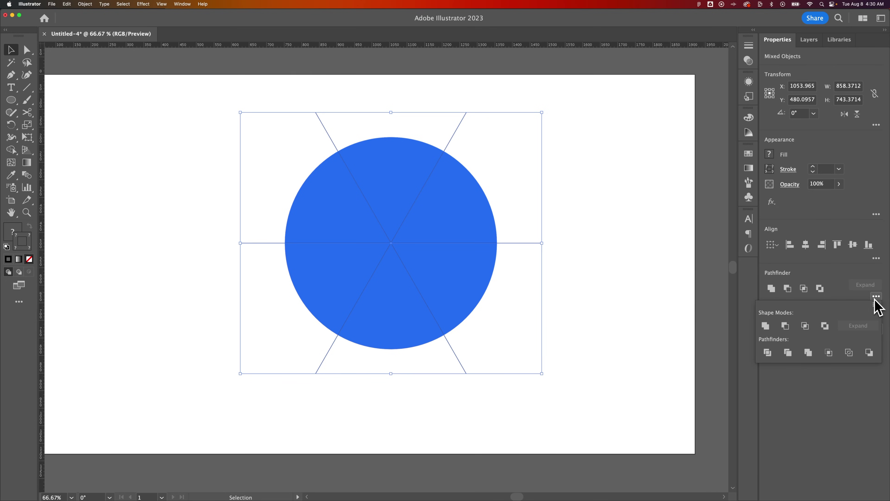
Divide the circle, inspect a wedge inside the group, then undo the divide
left_click(769, 356)
left_click(546, 259)
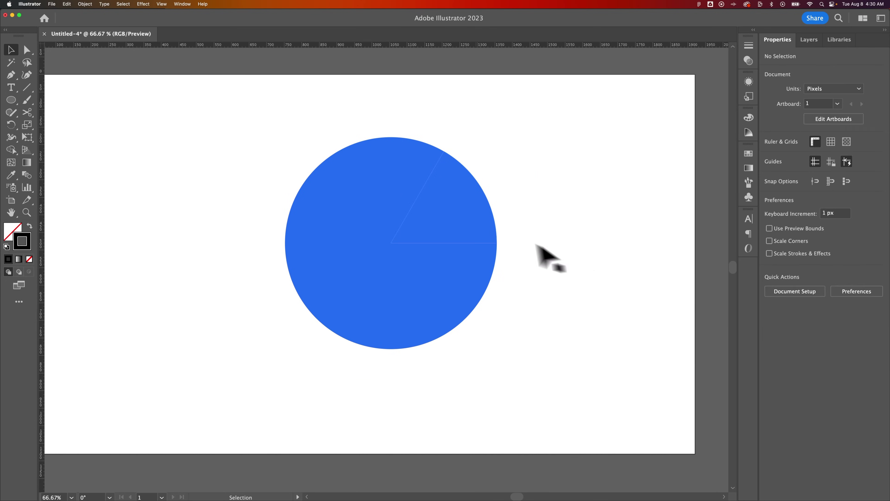
double_click(467, 220)
left_click(470, 219)
double_click(463, 224)
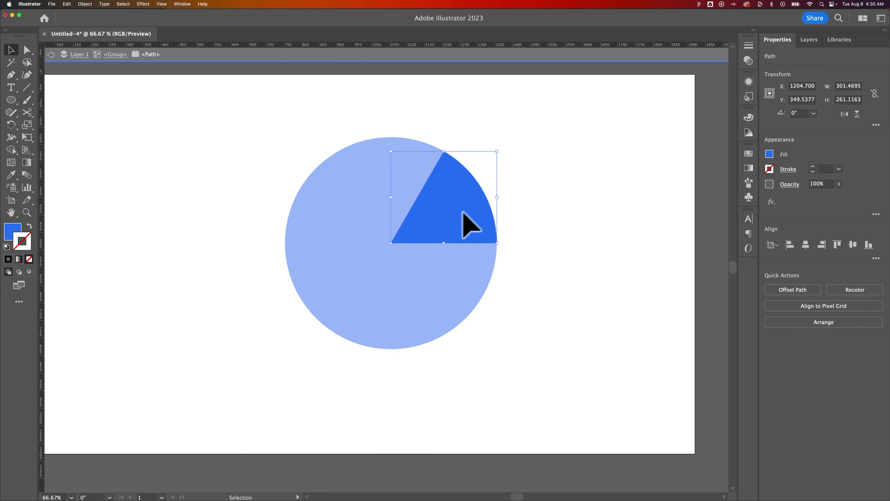
double_click(616, 173)
key("super+z")
Reselect the circle and three lines and apply Pathfinder Divide, then select the divided group
left_click_drag(589, 159, 235, 330)
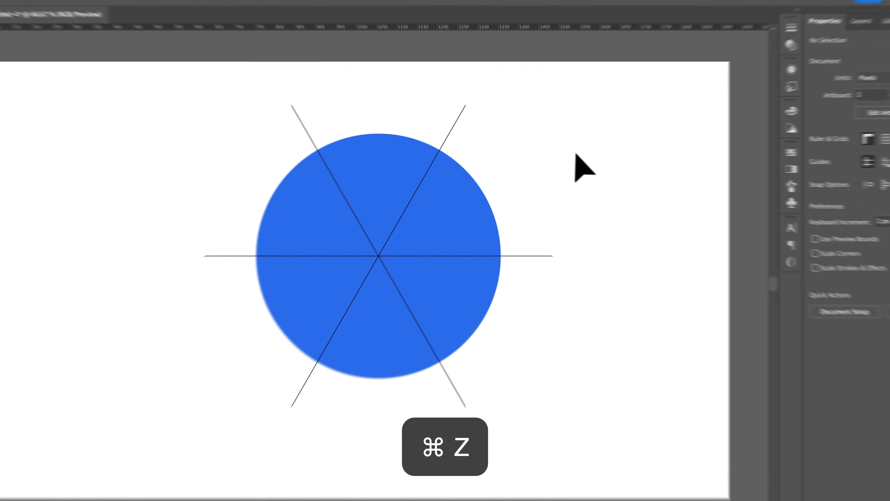
left_click_drag(181, 348, 179, 347)
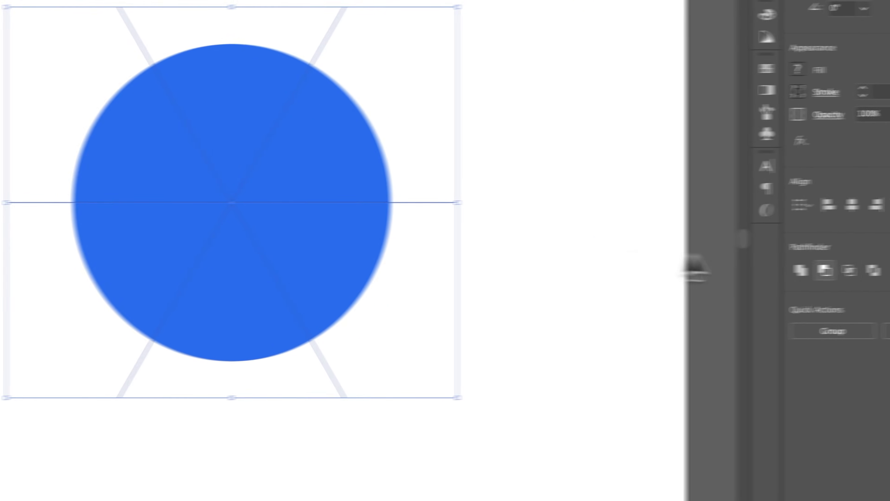
left_click(870, 246)
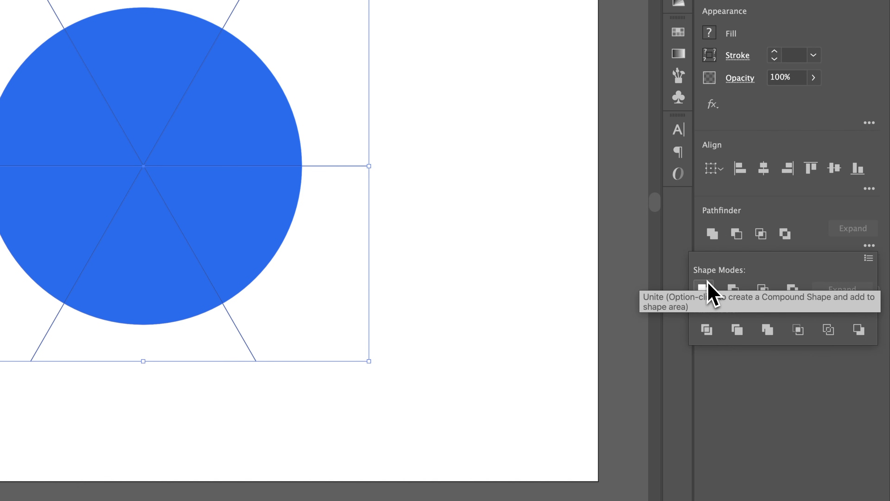
left_click(708, 333)
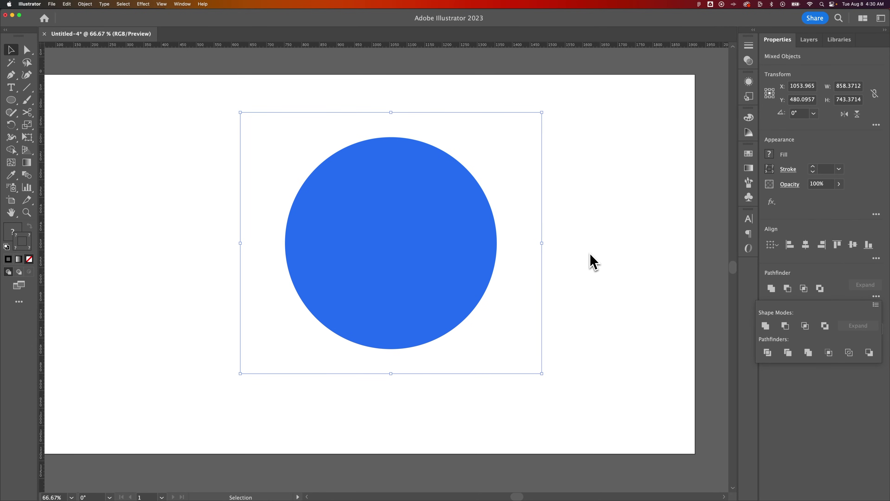
left_click(590, 255)
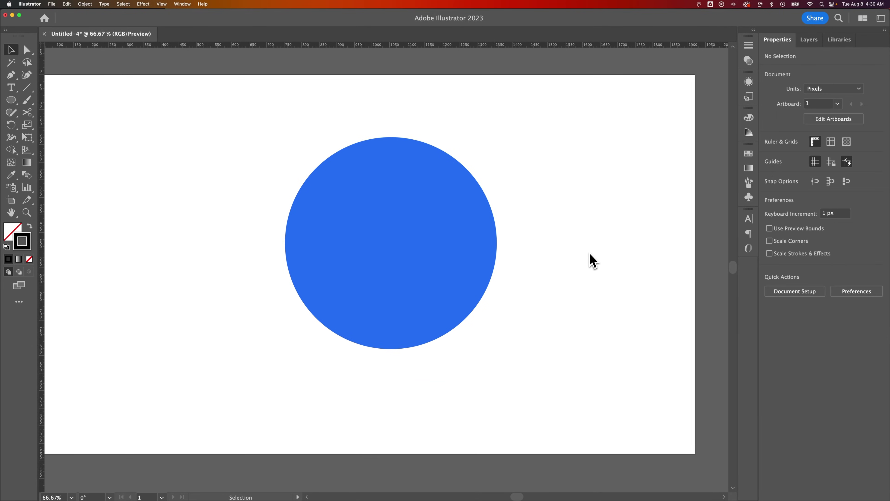
left_click(442, 189)
Ungroup the divided circle into separate wedges and clear the selection
right_click(417, 214)
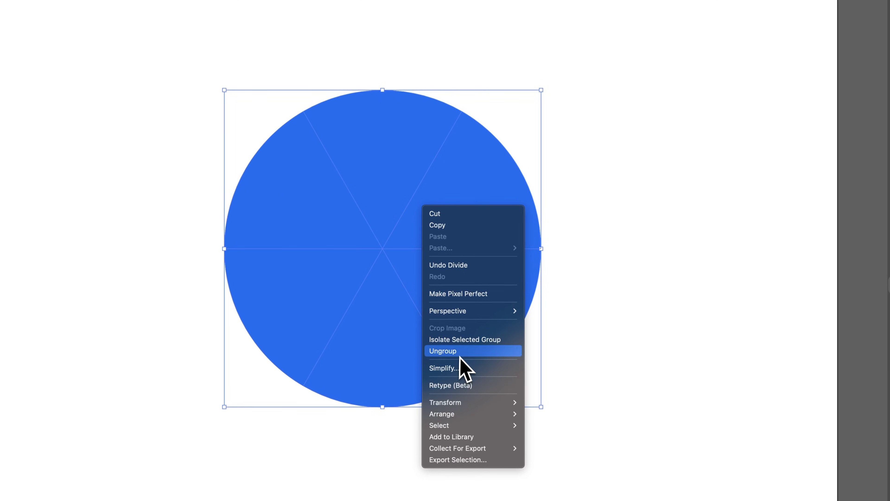
left_click(460, 357)
left_click(541, 194)
Drag each of the six wedges outward from the centre, then undo the last move
left_click(471, 186)
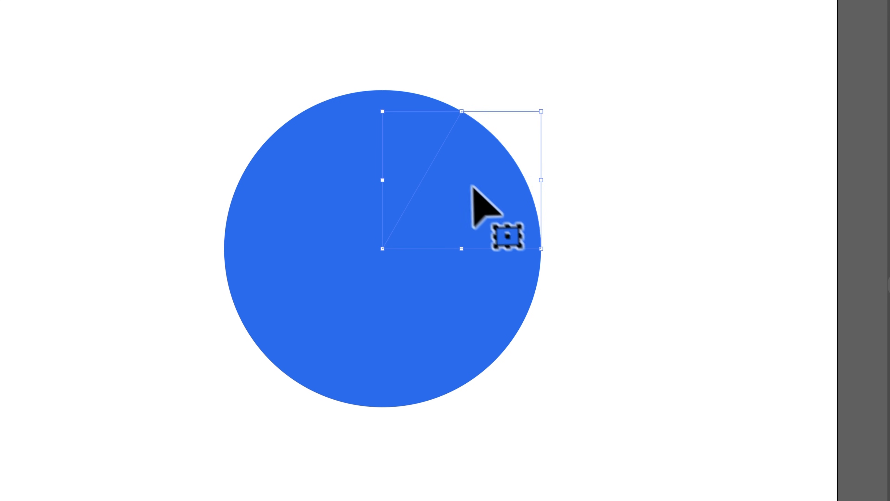
left_click_drag(472, 186, 498, 175)
left_click_drag(407, 165, 417, 128)
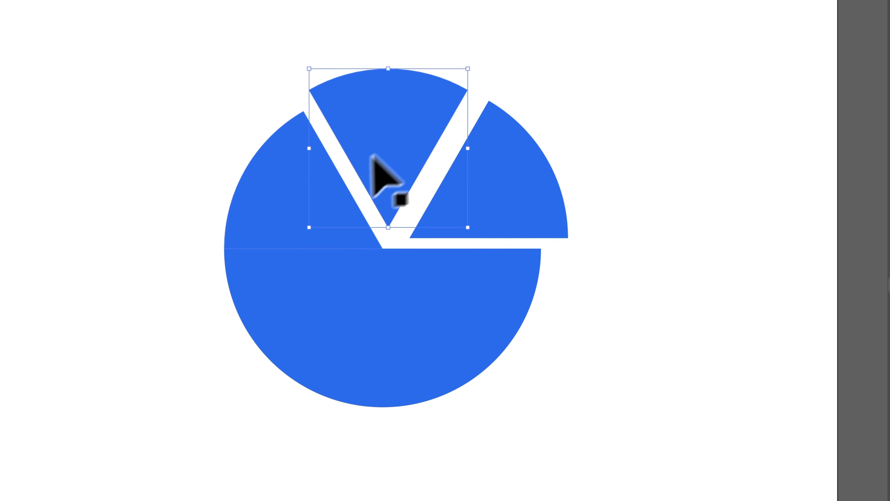
left_click_drag(326, 185, 312, 175)
left_click_drag(301, 275, 277, 283)
left_click_drag(360, 326, 364, 344)
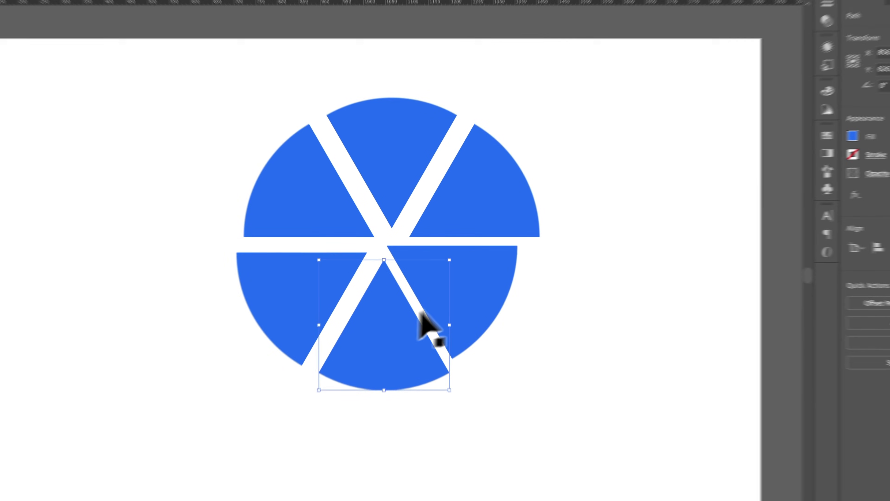
left_click_drag(457, 291, 474, 311)
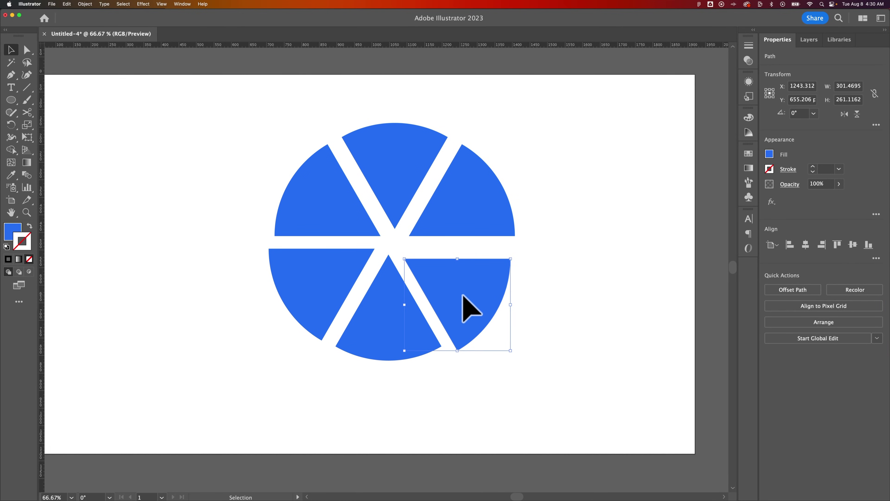
key("super+z")
key("super+z")
key("super+z")
key("super+z")
key("super+z")
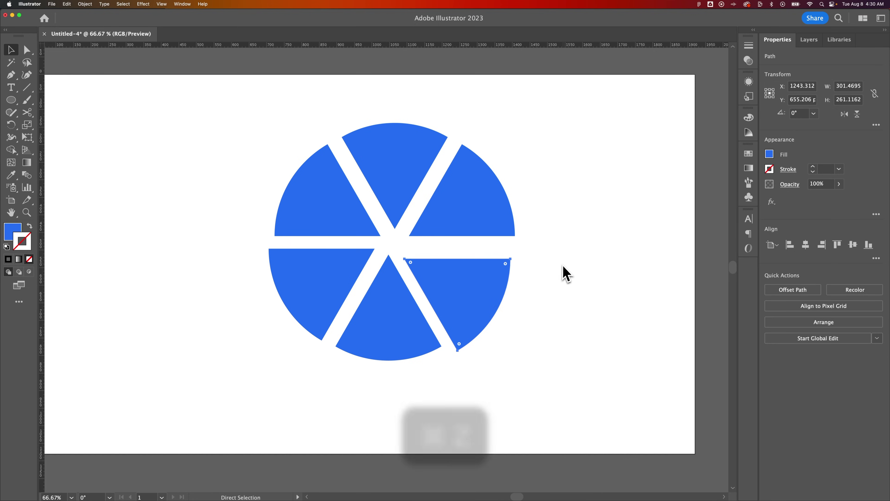
Undo the remaining wedge moves so the circle is whole again
key("super+z")
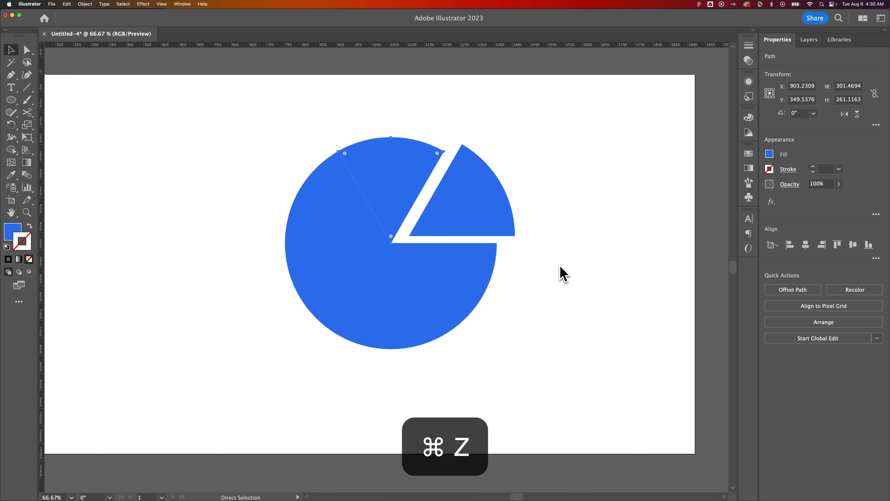
key("super+z")
key("super+z")
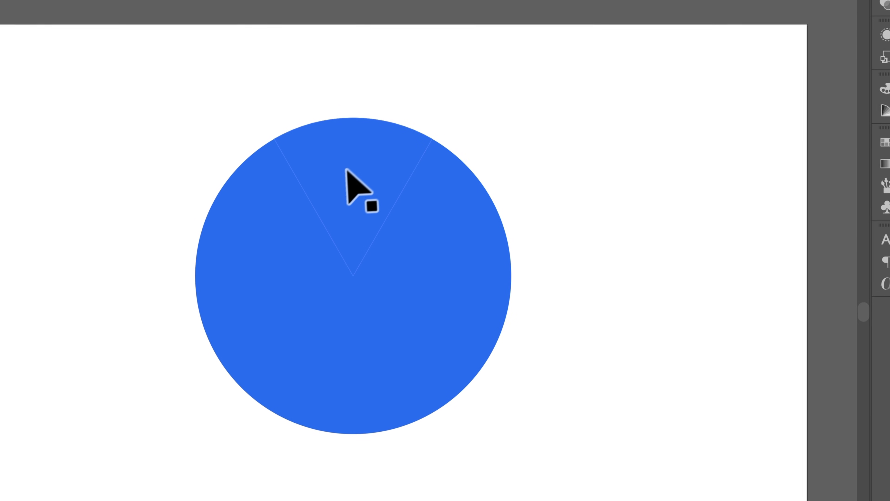
Nudge each wedge a short distance outward for thin, even white gaps
left_click(386, 174)
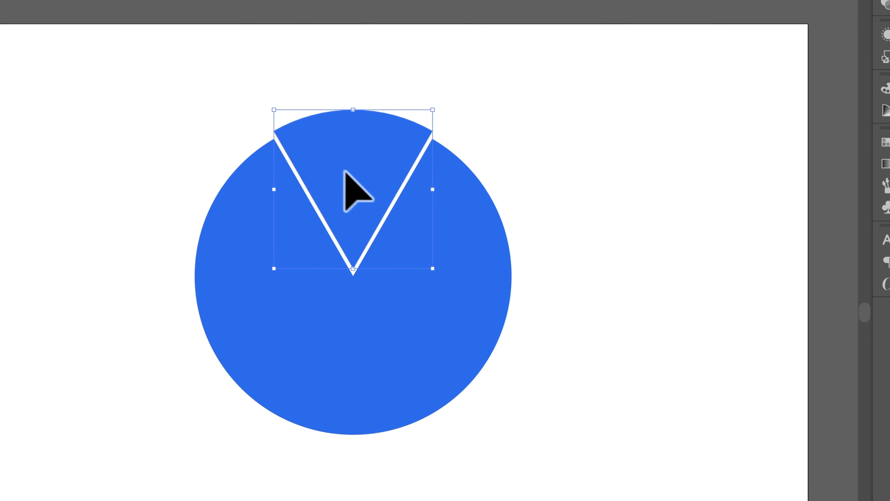
left_click_drag(419, 267, 427, 265)
left_click_drag(418, 339, 428, 350)
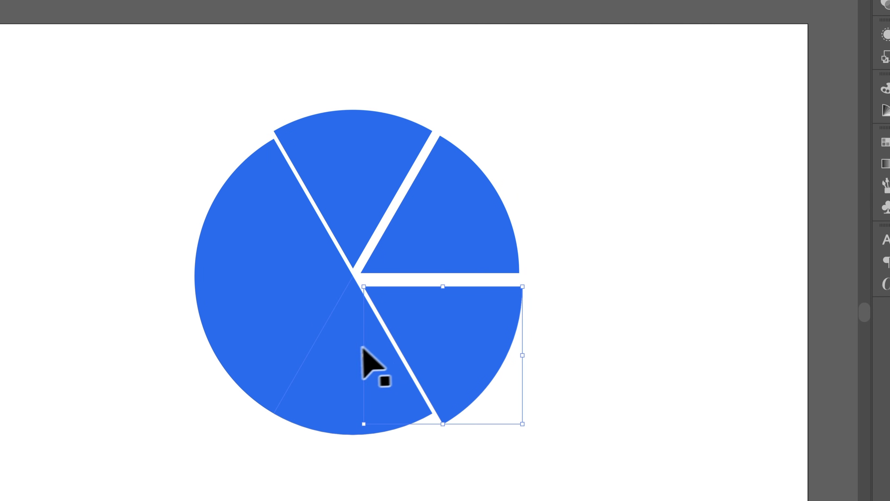
left_click_drag(363, 348, 359, 364)
left_click_drag(282, 312, 268, 318)
left_click_drag(276, 267, 264, 258)
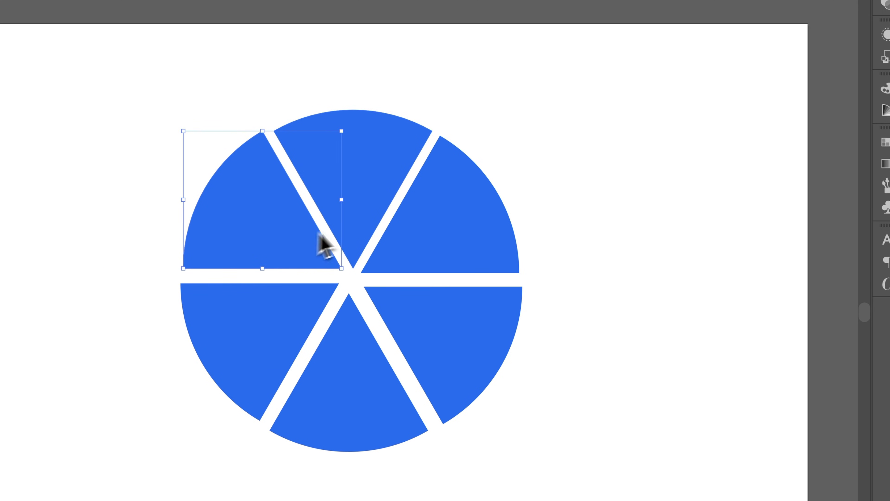